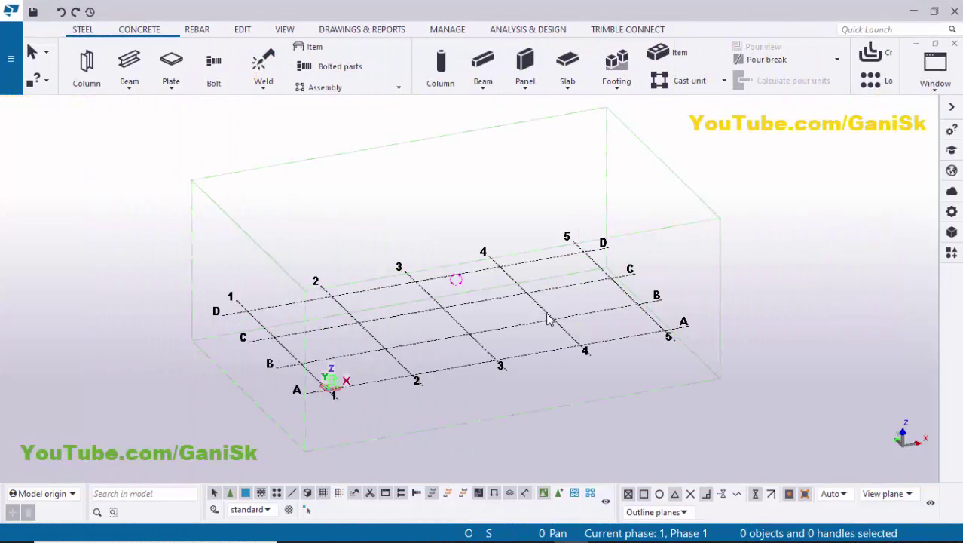
Place a single steel column at grid intersection A/2, then zoom and pan toward it.
left_click(86, 64)
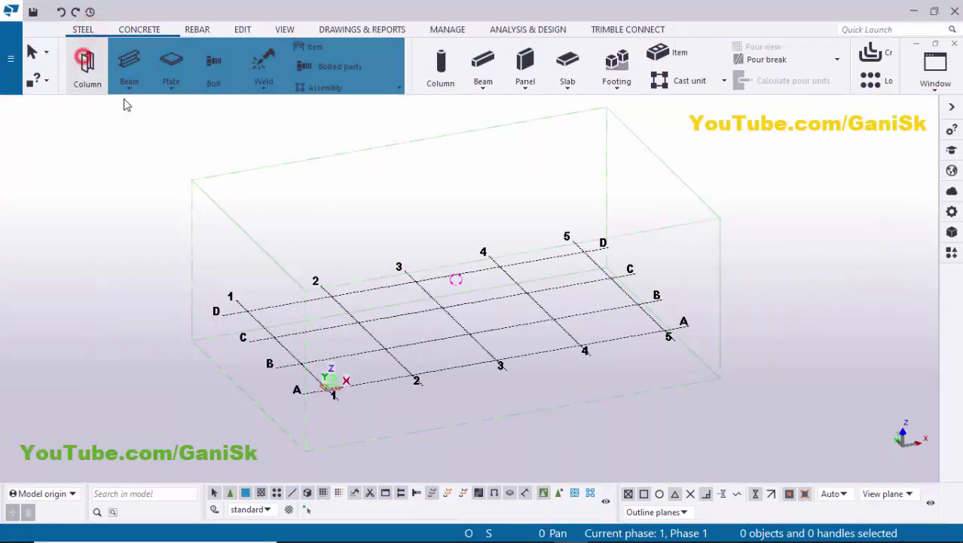
left_click(413, 375)
right_click(455, 198)
left_click(467, 207)
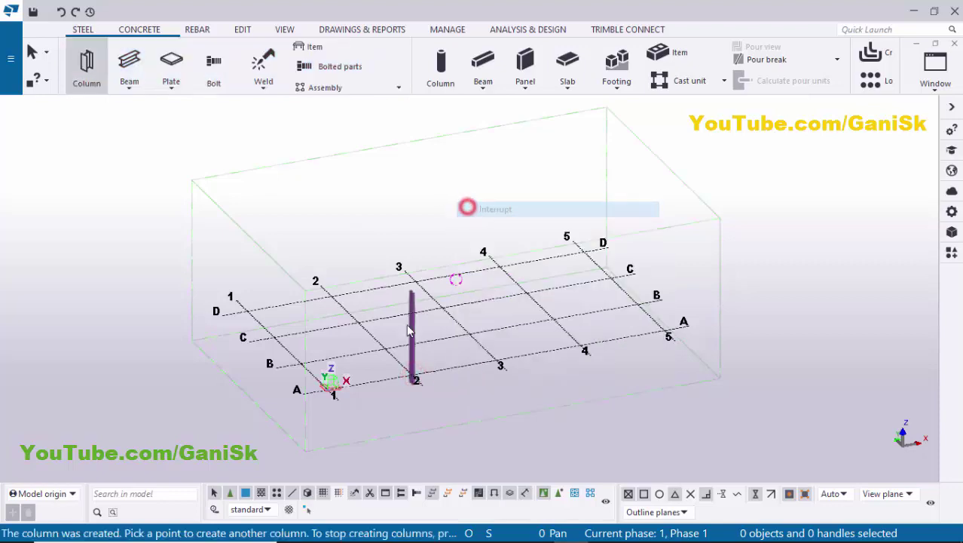
scroll(411, 332, "up", 5)
middle_click_drag(533, 435, 374, 383)
Create plan and elevation views along all grid lines with Create View > Along Grid Lines.
scroll(377, 372, "up", 4)
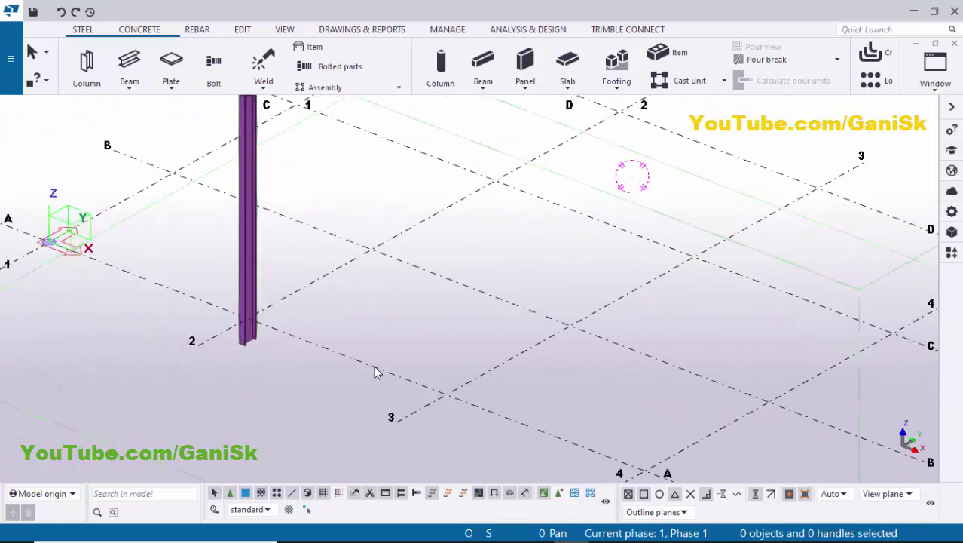
right_click(373, 369)
left_click(438, 288)
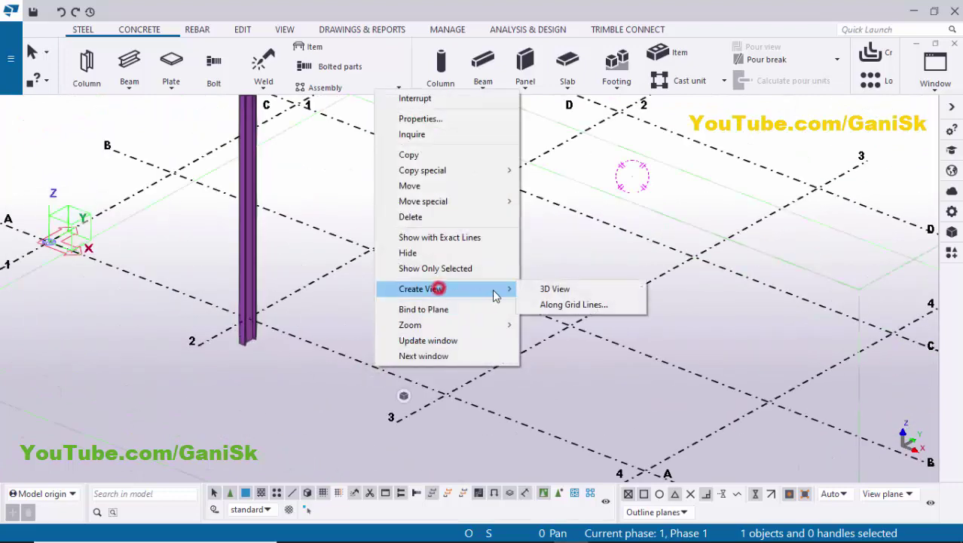
left_click(548, 303)
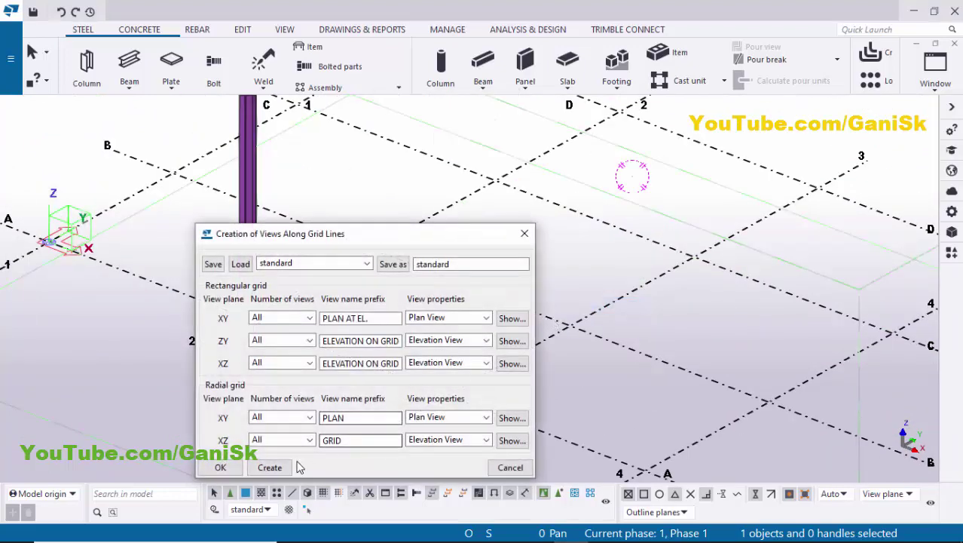
left_click(275, 467)
left_click(483, 292)
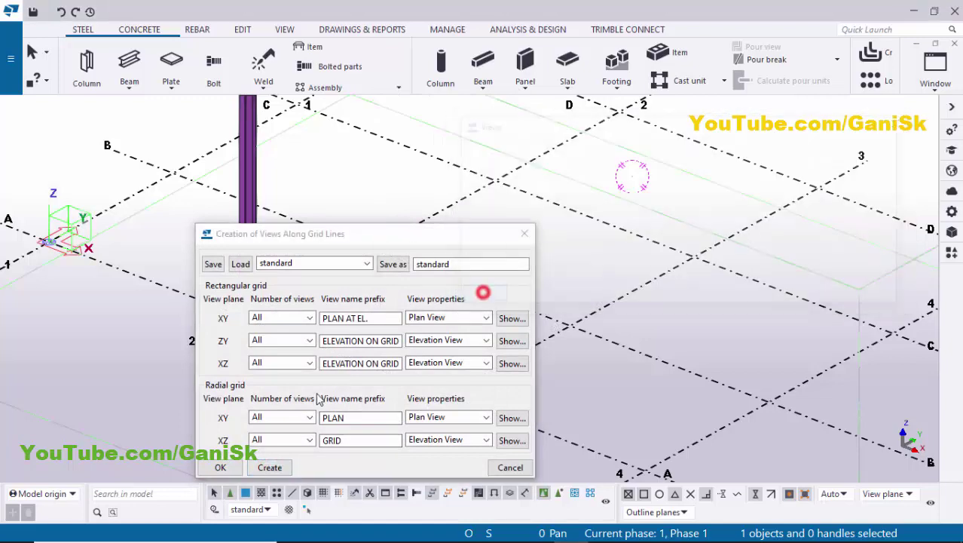
left_click(220, 467)
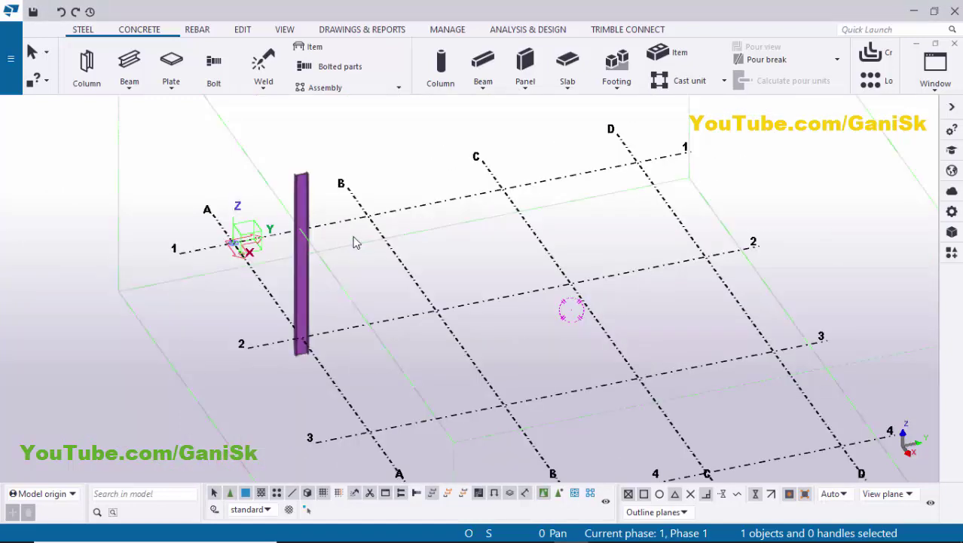
scroll(311, 183, "up", 5)
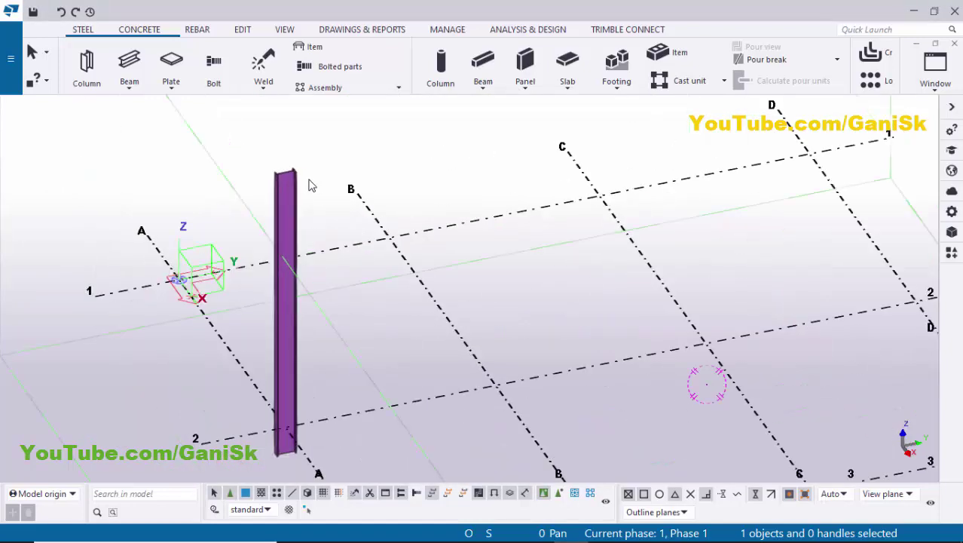
Load the Pipe_Column property set onto the column and apply it.
double_click(271, 192)
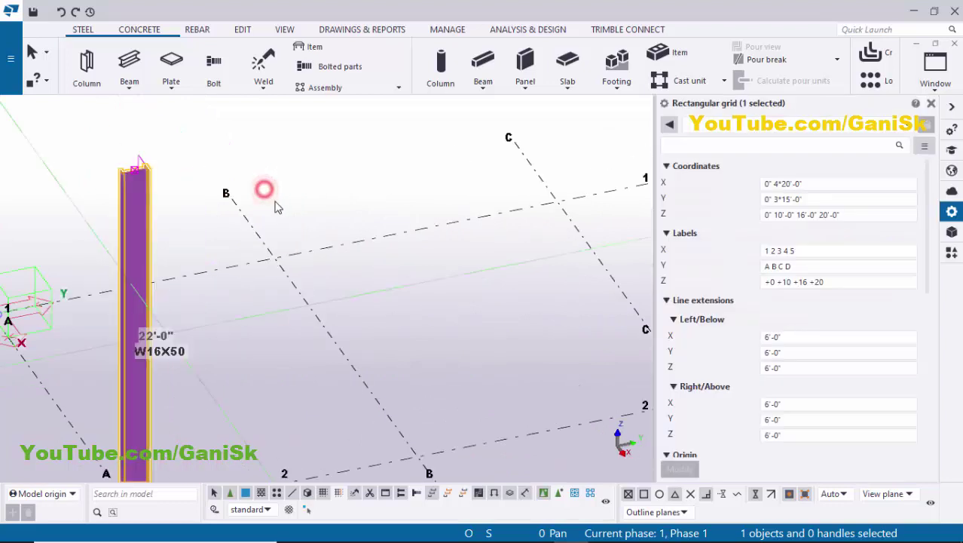
left_click(784, 125)
left_click(754, 172)
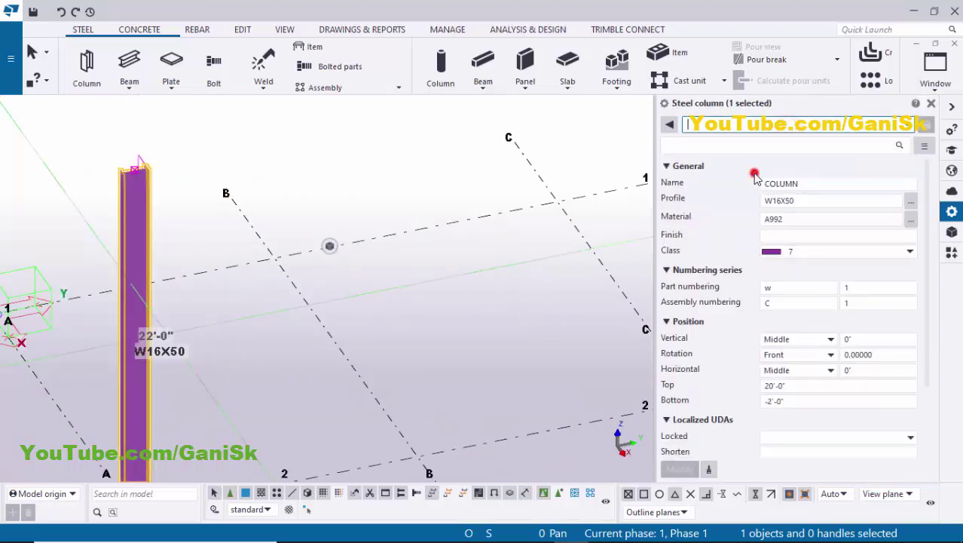
left_click(680, 471)
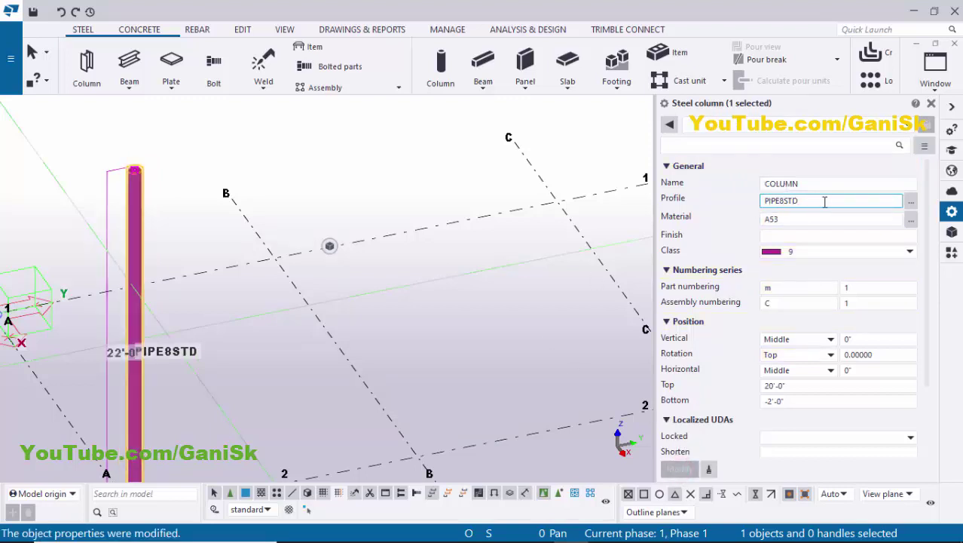
Change the column profile to PIPE12STD from the profile catalog and apply it.
left_click(911, 201)
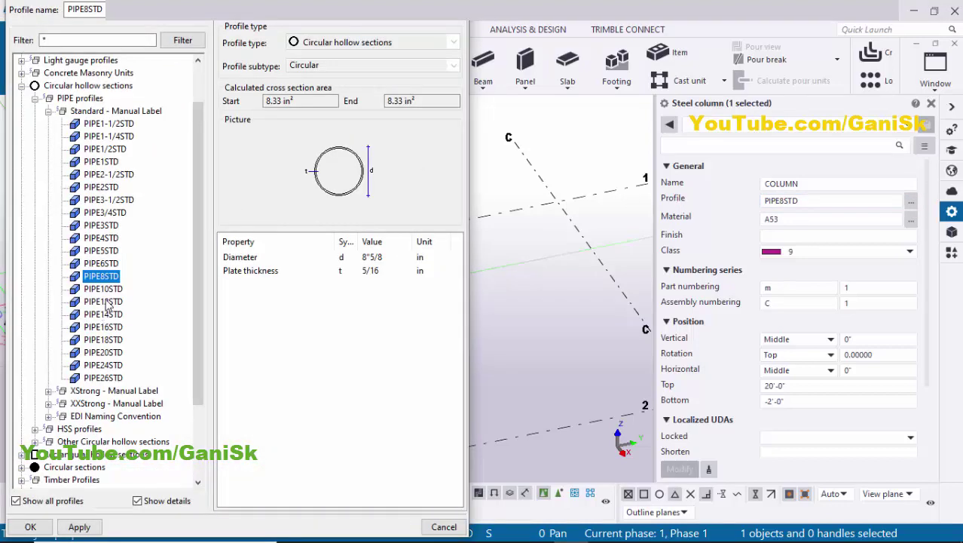
left_click(105, 302)
left_click(80, 526)
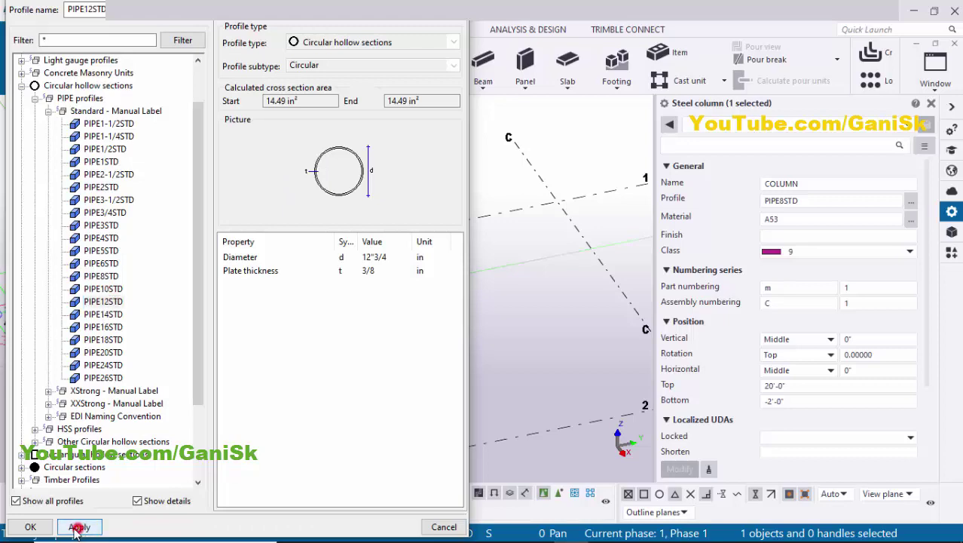
left_click(30, 526)
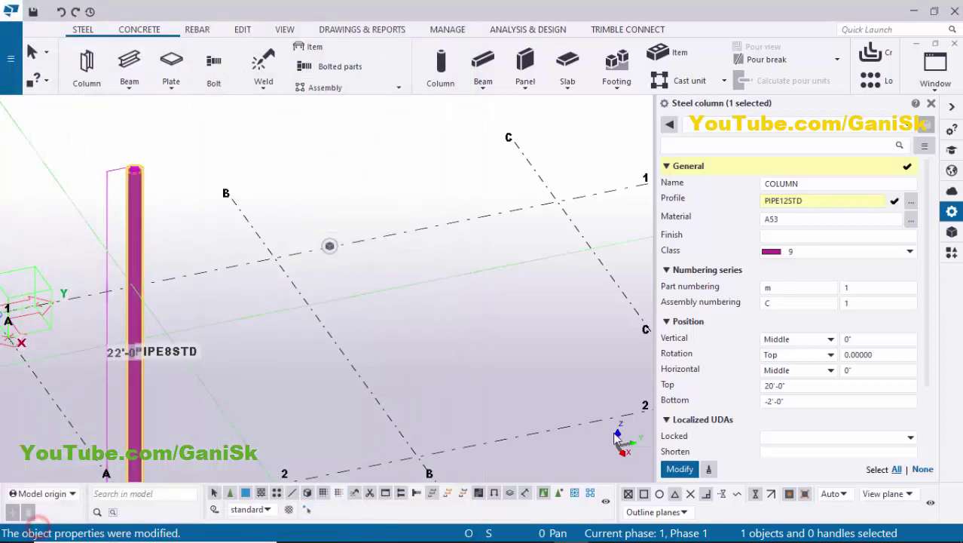
left_click(678, 468)
left_click(933, 104)
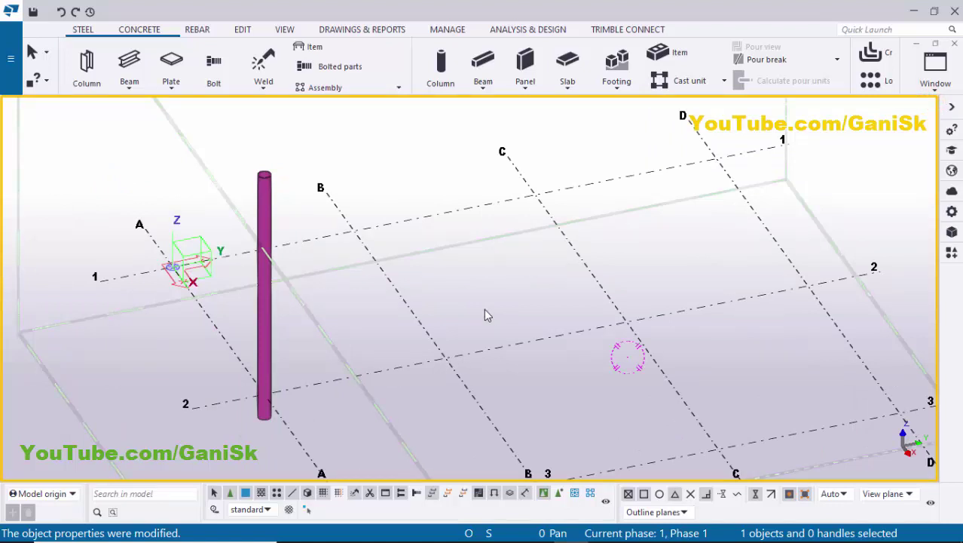
Make ELEVATION ON GRID 2 visible and zoom in near level +10.
key("ctrl+i")
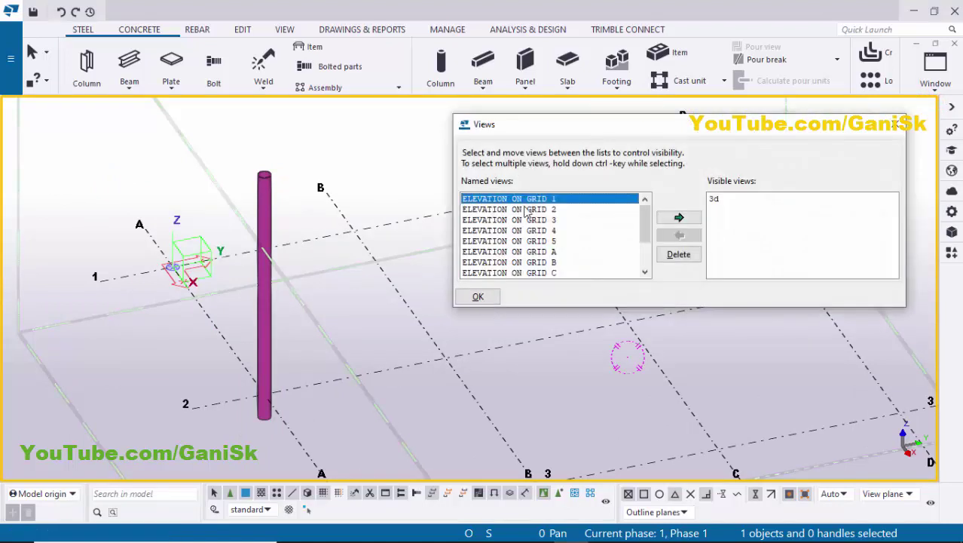
left_click(525, 208)
left_click(679, 218)
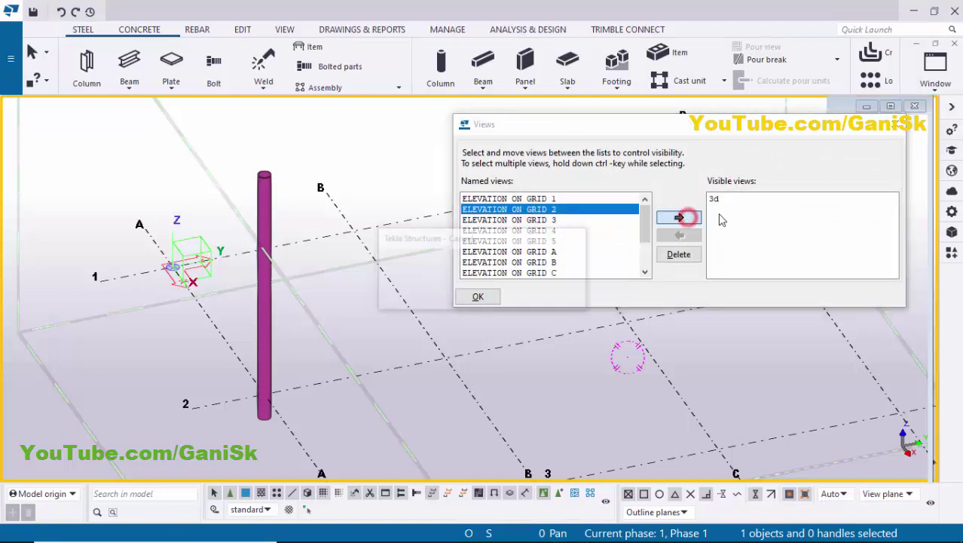
left_click(899, 124)
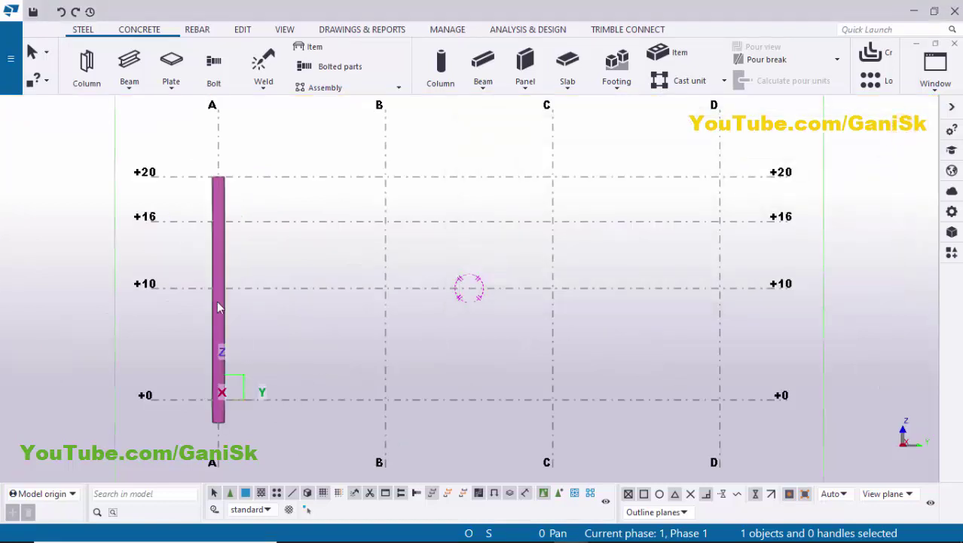
scroll(212, 285, "up", 5)
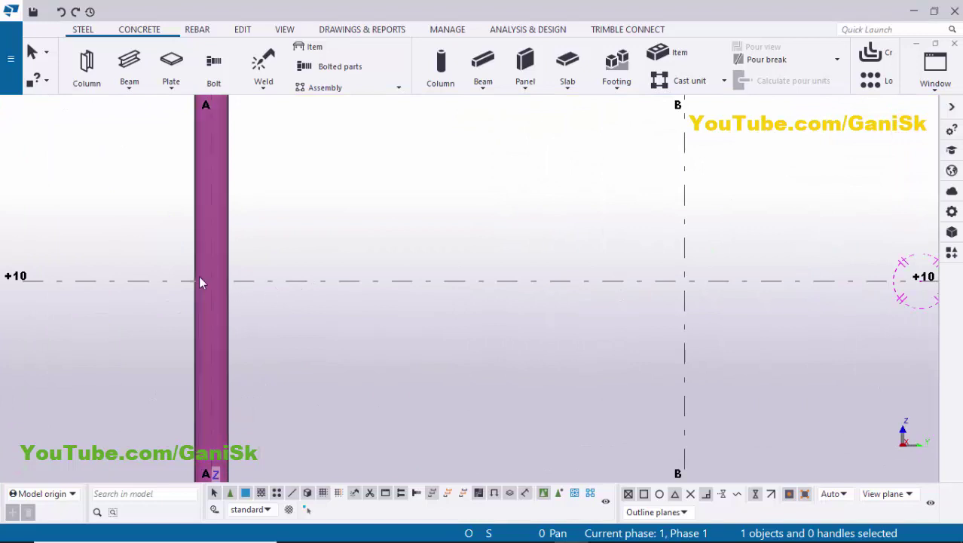
Draw a 3' cantilever beam from the column at A/+10, then return to View 1 - 3d.
left_click(128, 61)
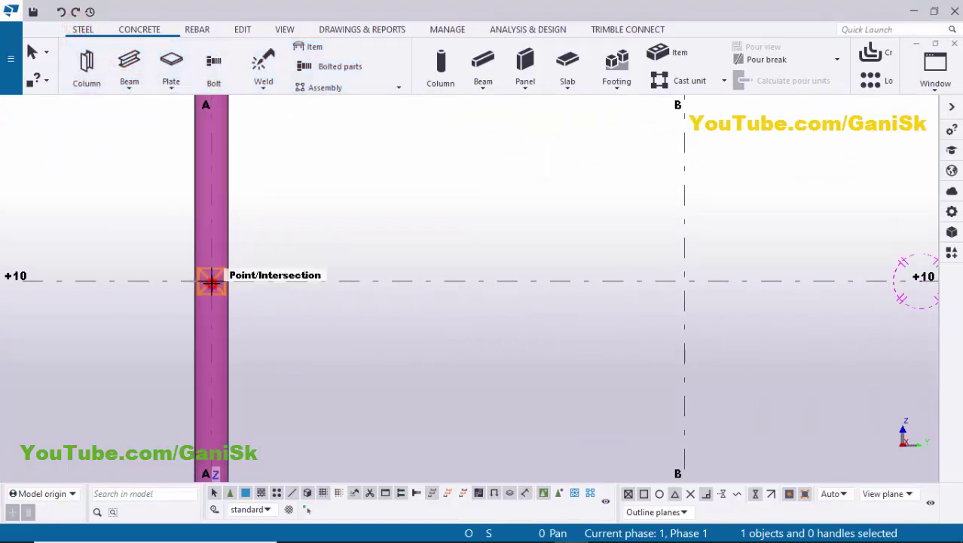
left_click(377, 273)
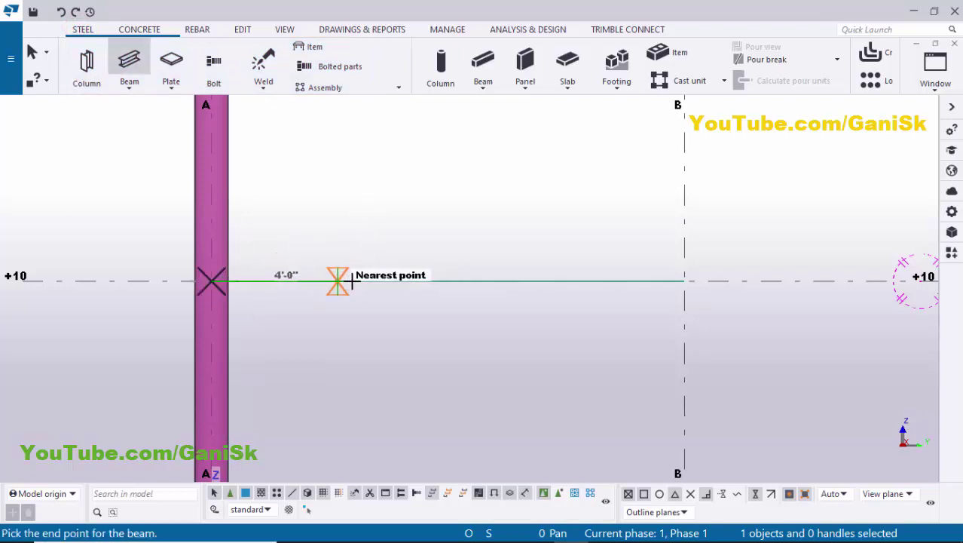
key("Return")
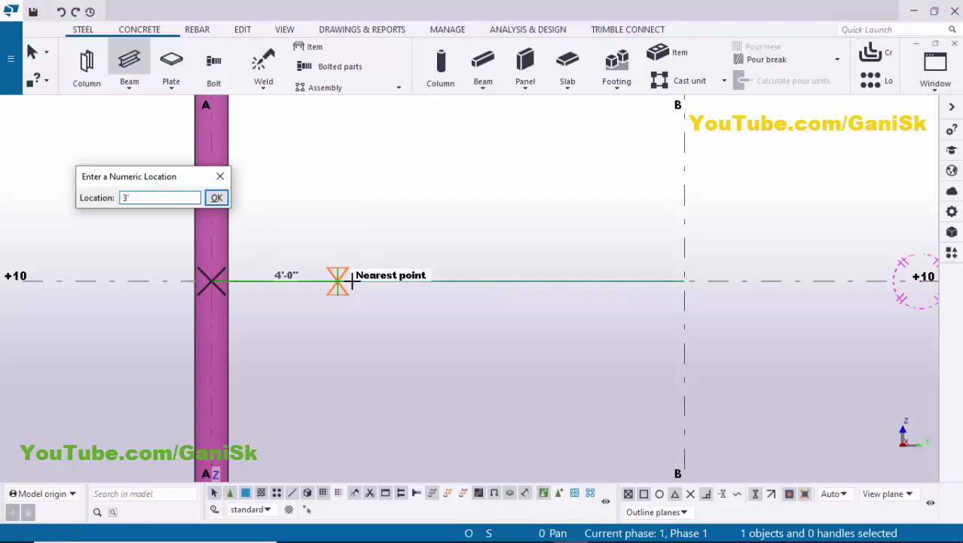
key("Return")
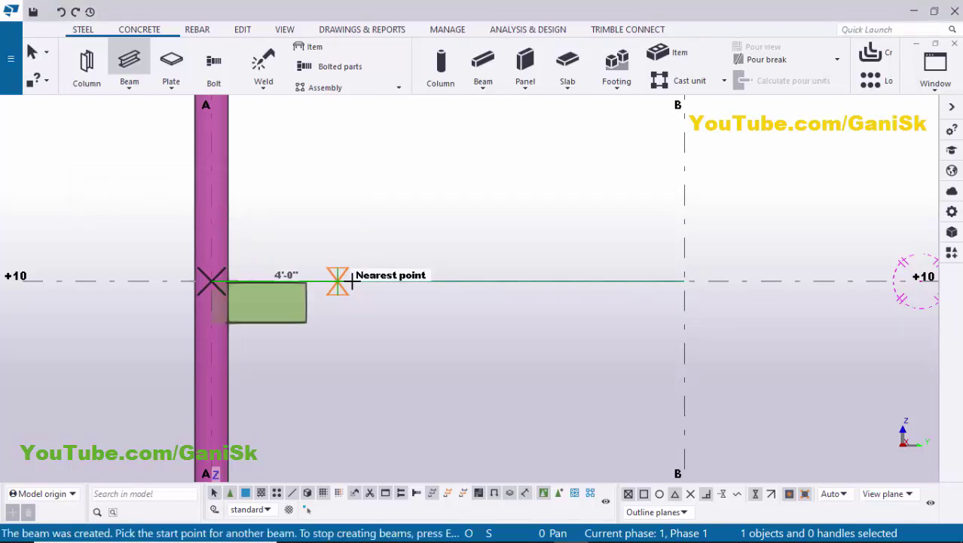
scroll(309, 309, "up", 4)
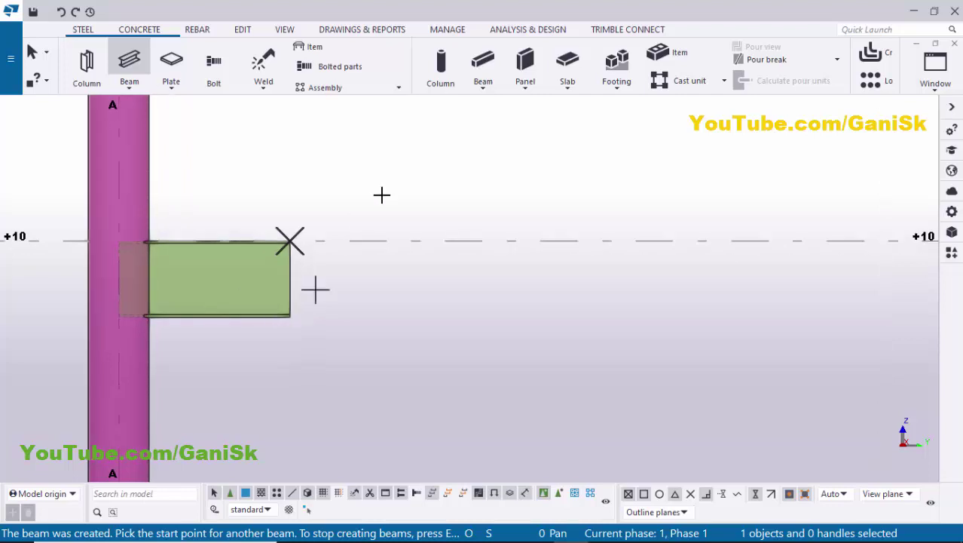
right_click(420, 136)
left_click(435, 148)
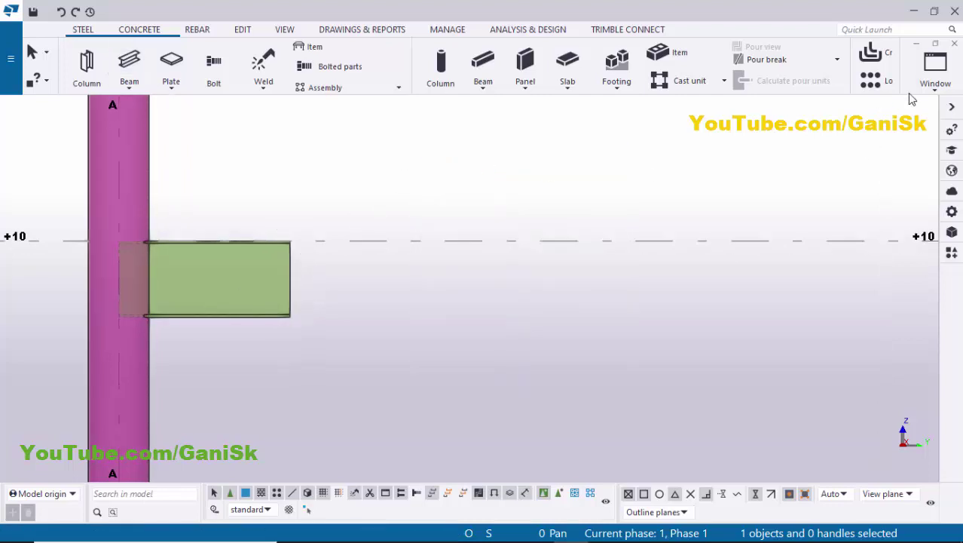
left_click(932, 79)
left_click(889, 188)
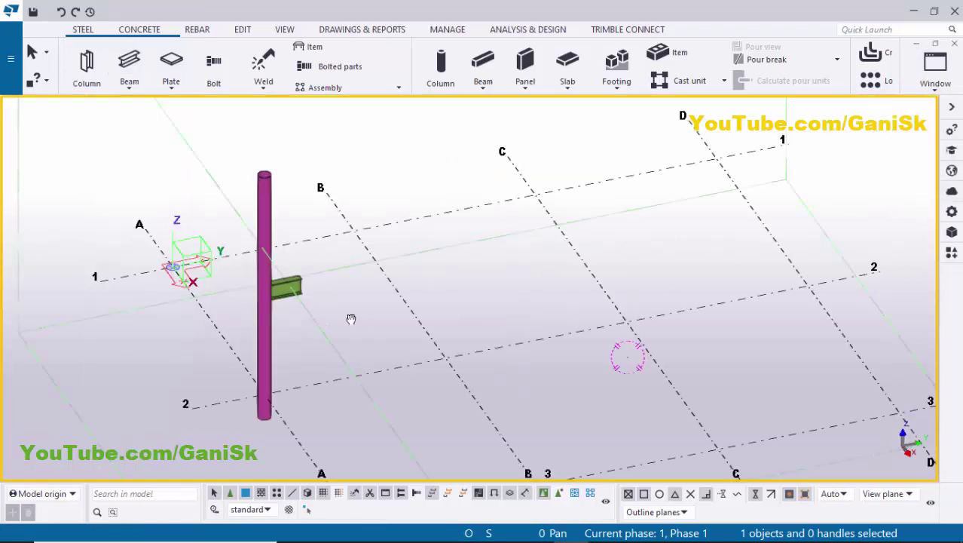
Orbit and pan to centre the beam-column junction, then open the Applications & components catalog.
middle_click_drag(351, 319, 551, 241, "ctrl")
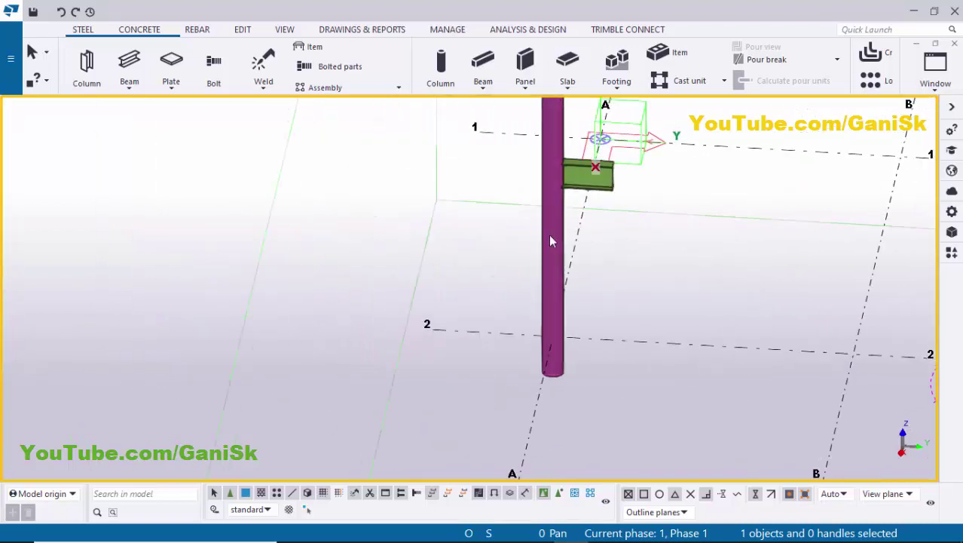
scroll(550, 241, "up", 6)
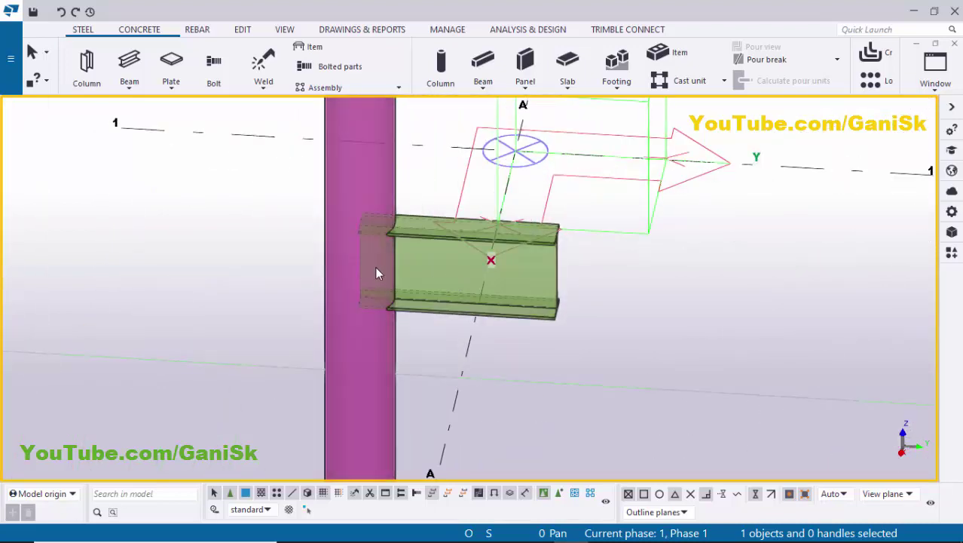
middle_click_drag(374, 268, 486, 250)
scroll(544, 230, "up", 5)
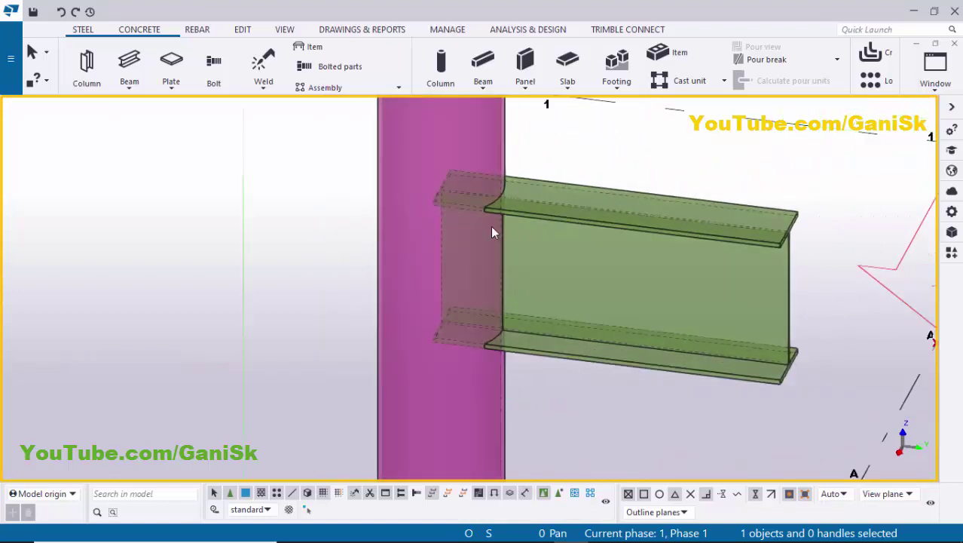
middle_click_drag(508, 217, 406, 204)
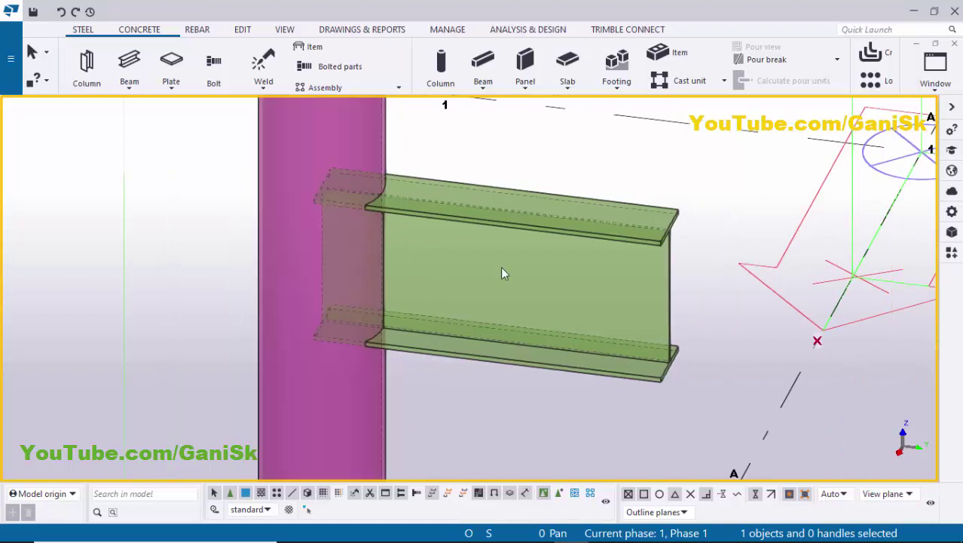
key("ctrl+f")
Search 'pipe' and apply Pipe Doubler Plate with the pipe column as main part, beam secondary.
left_click(759, 147)
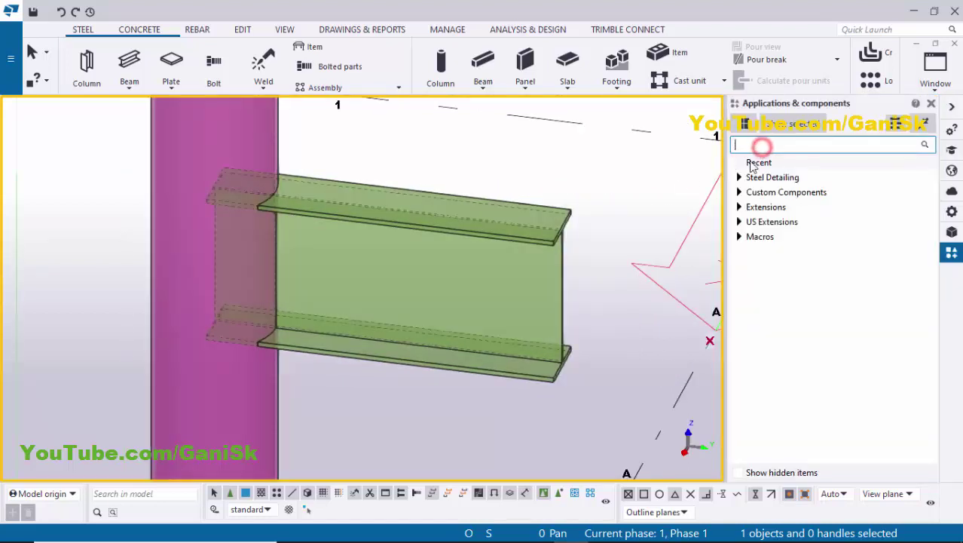
type("pipe")
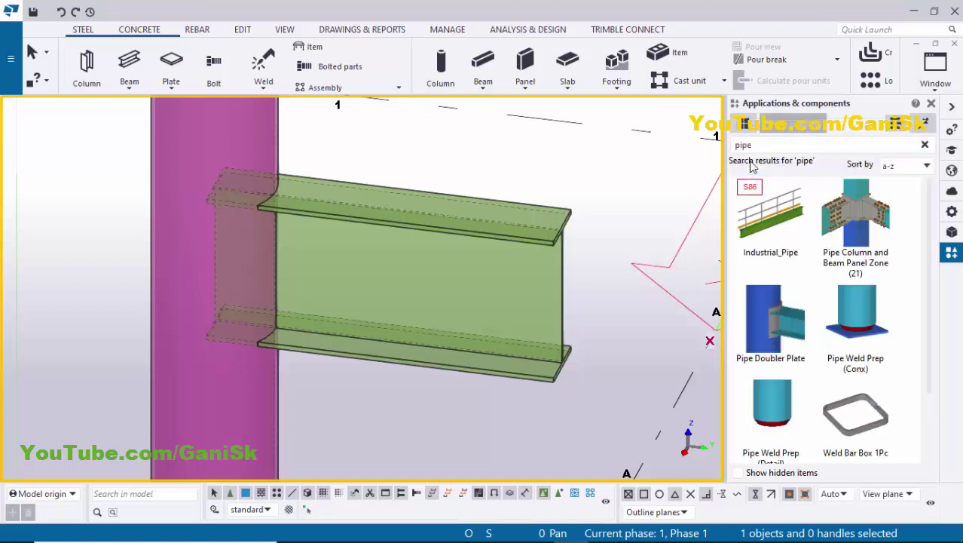
left_click(779, 334)
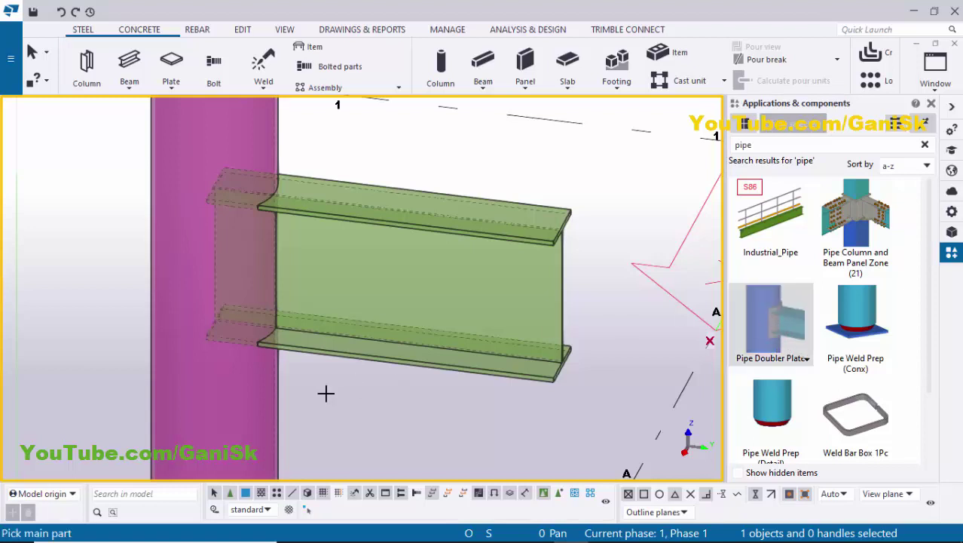
left_click(354, 362)
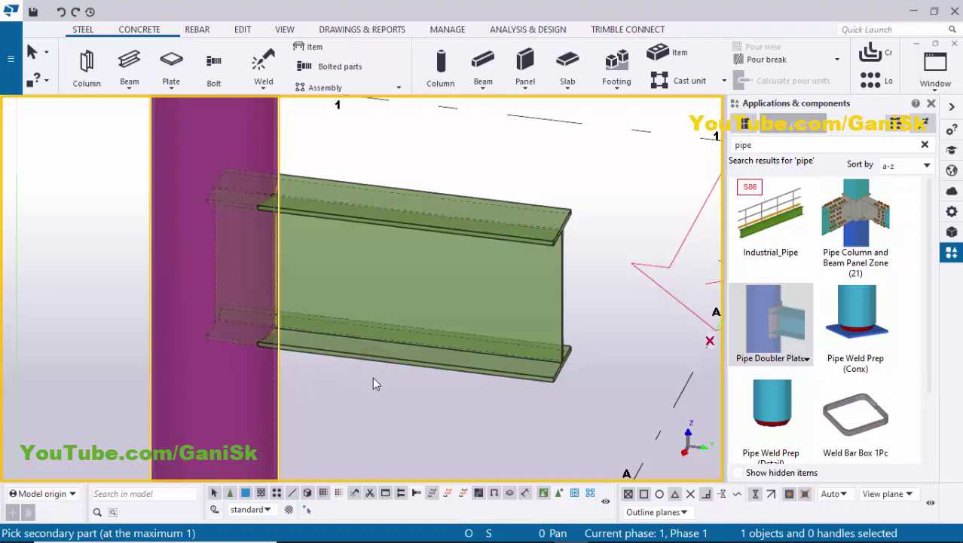
left_click(372, 380)
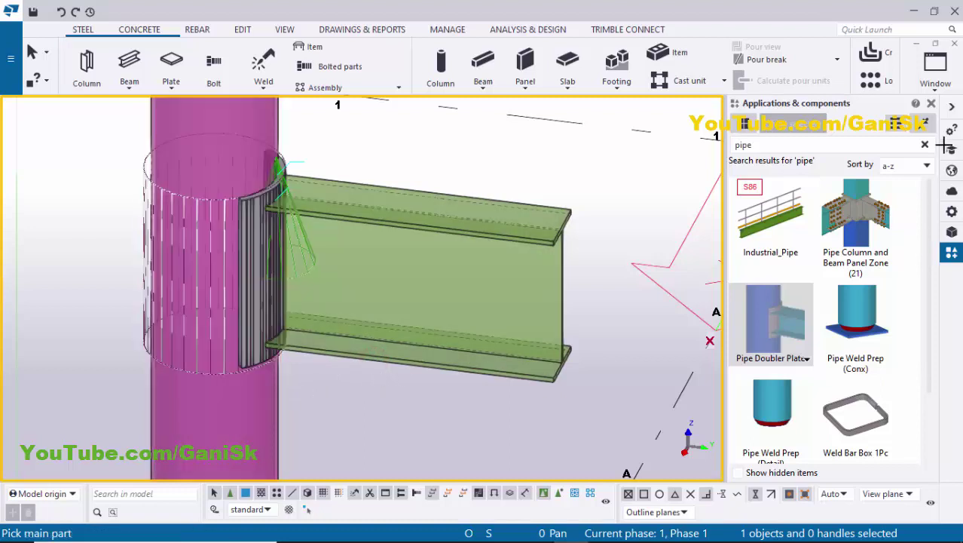
Close the catalog, interrupt component placement and redraw the view.
left_click(930, 111)
right_click(719, 143)
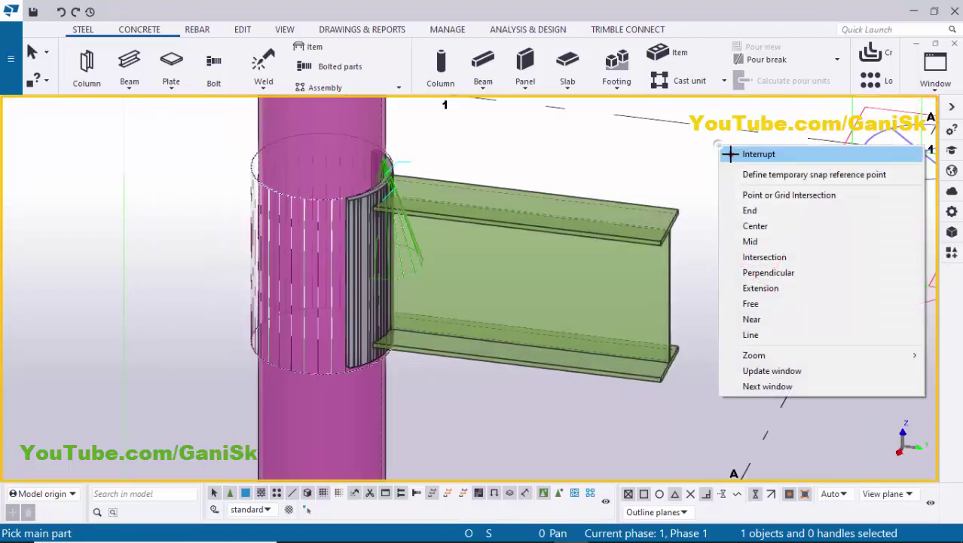
left_click(735, 151)
right_click(720, 160)
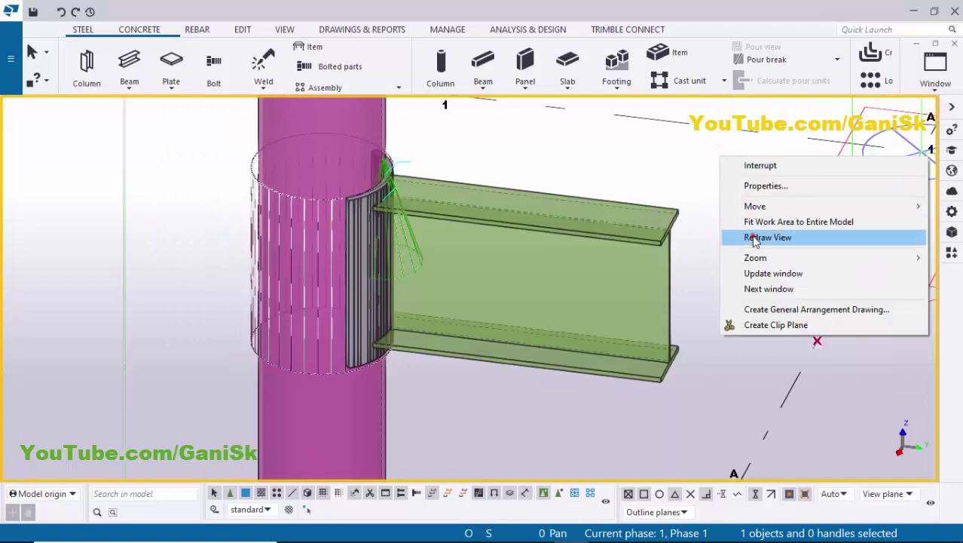
left_click(748, 237)
Pan, orbit and zoom in for a close look at the new doubler plate connection.
scroll(409, 270, "up", 3)
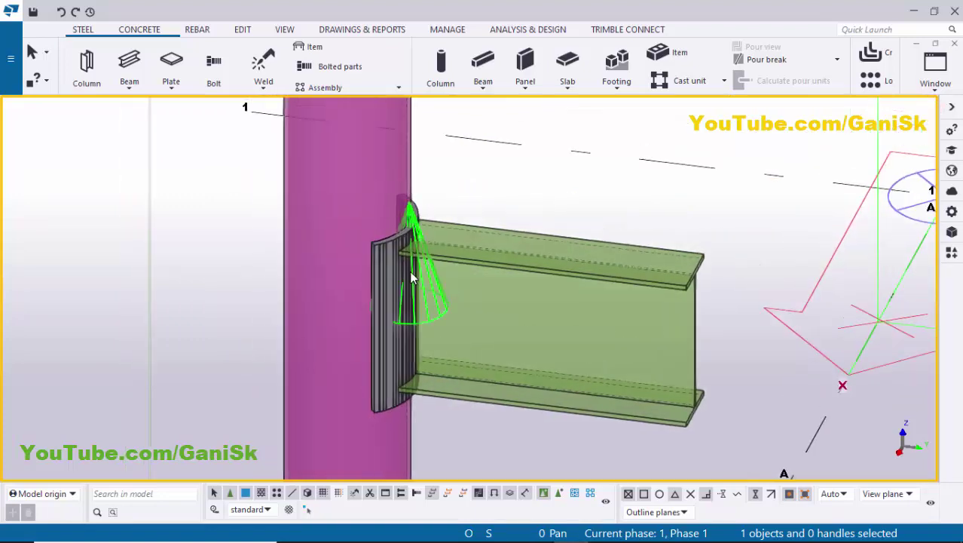
middle_click_drag(374, 291, 559, 294)
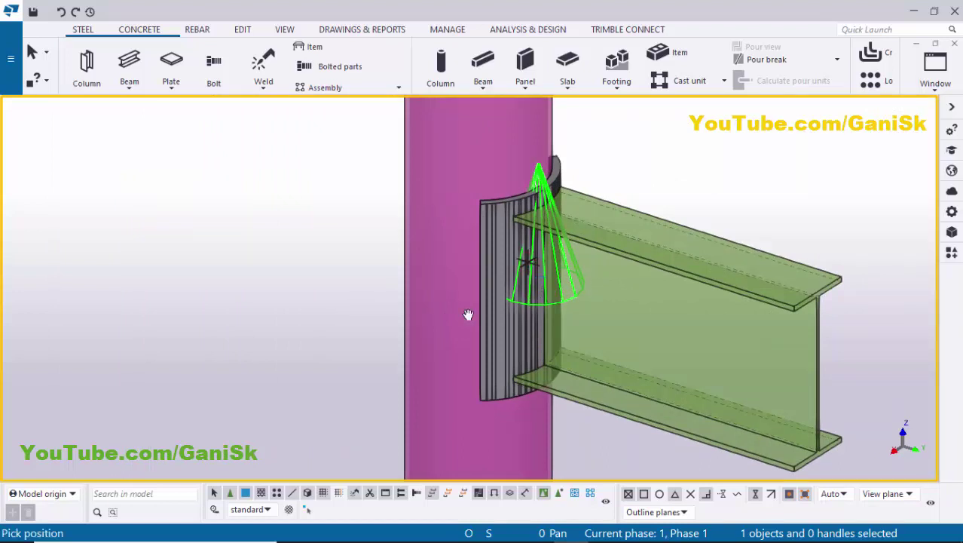
mouse_move(468, 317)
middle_mouse_down("ctrl")
mouse_move(639, 312)
mouse_move(644, 267)
mouse_move(662, 254)
mouse_move(776, 271)
mouse_move(458, 303)
middle_mouse_up("ctrl")
scroll(483, 242, "up", 6)
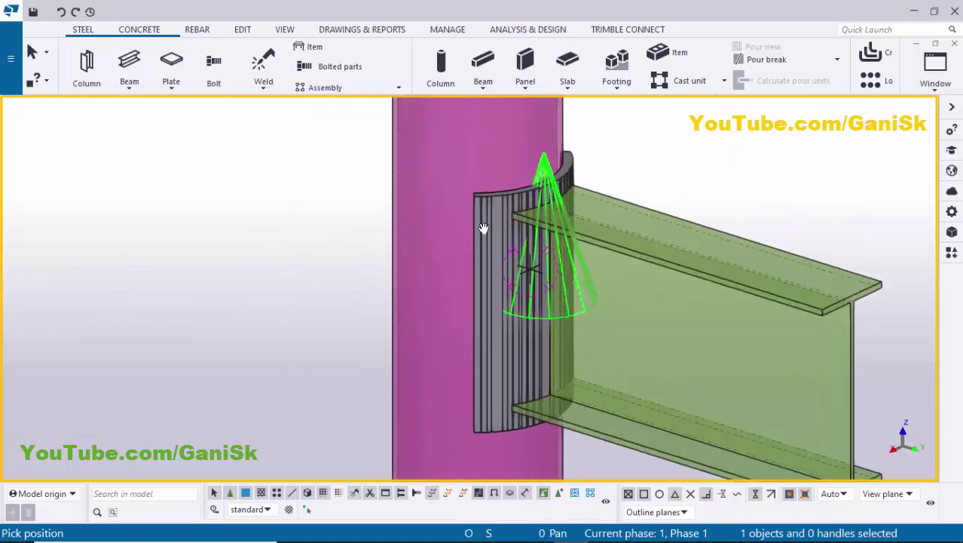
right_click(230, 190)
left_click(243, 200)
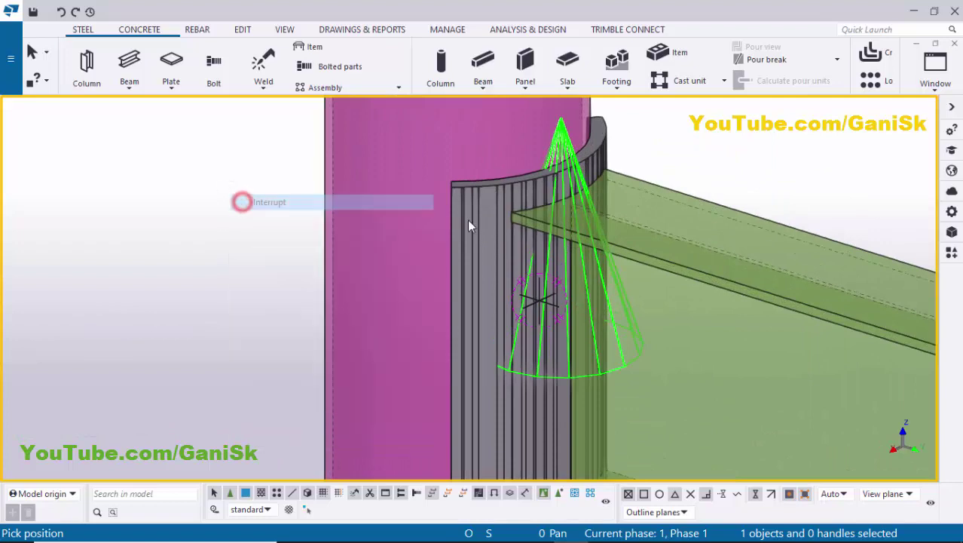
left_click(486, 231)
On the Parts tab, change Doubler plate t from 3/4 to 1/2 and apply it.
double_click(576, 286)
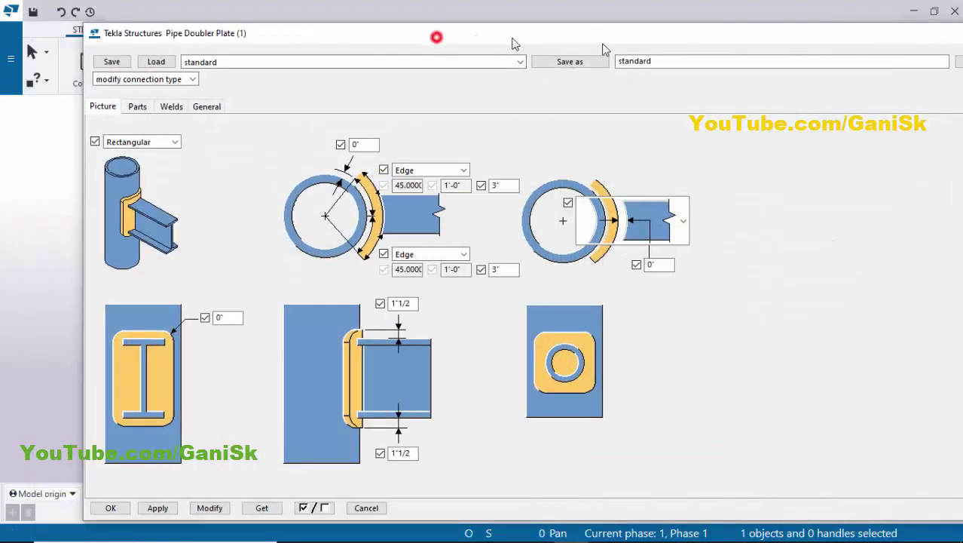
left_click_drag(437, 35, 720, 45)
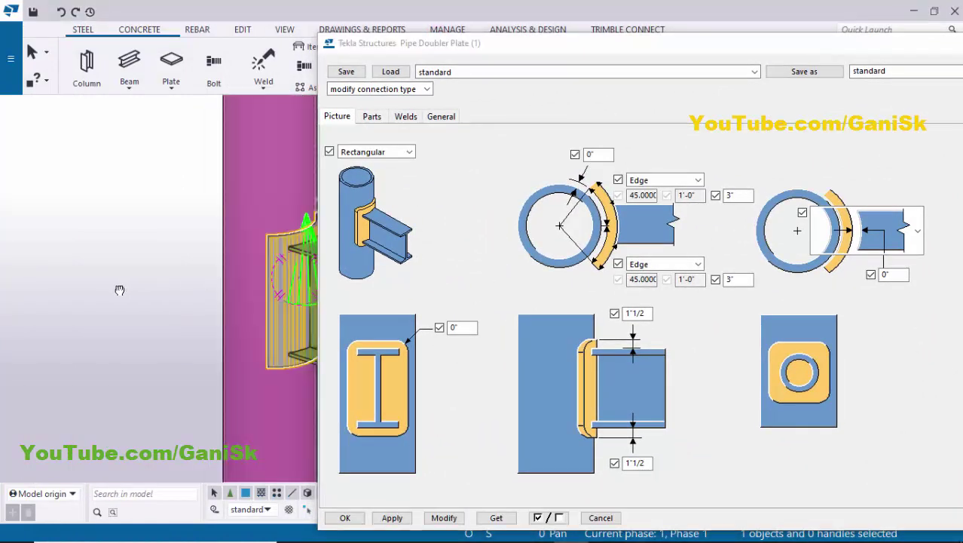
scroll(139, 283, "up", 3)
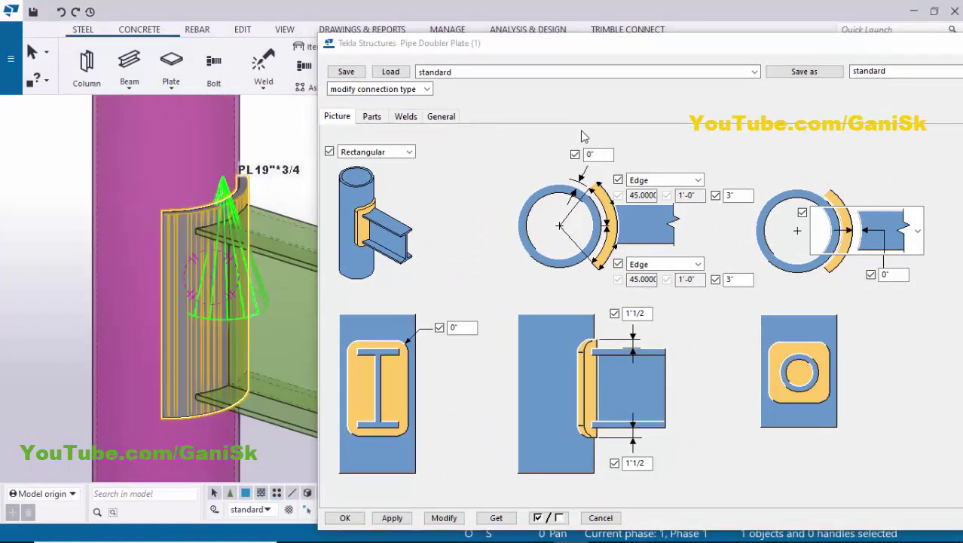
left_click_drag(618, 47, 644, 47)
scroll(220, 254, "up", 3)
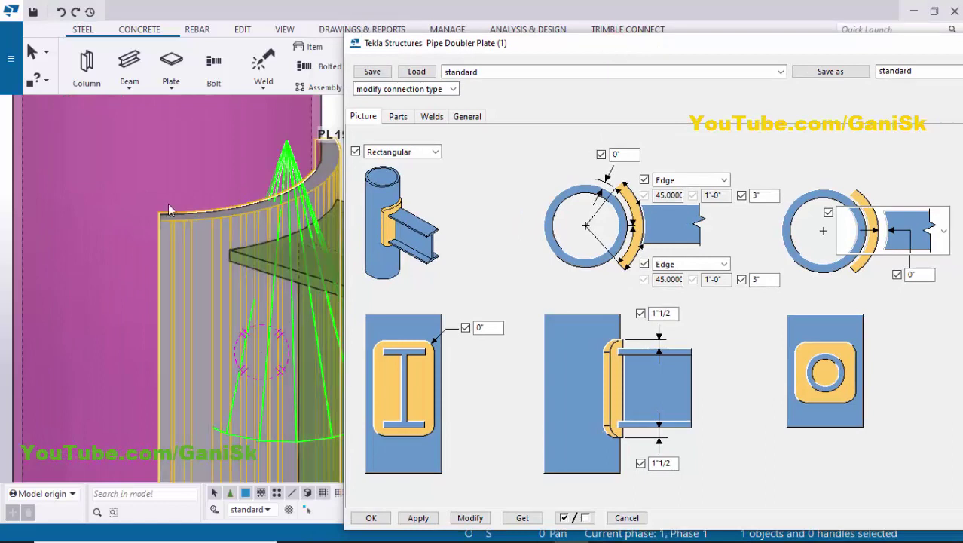
left_click(398, 116)
left_click(455, 150)
left_click(458, 151)
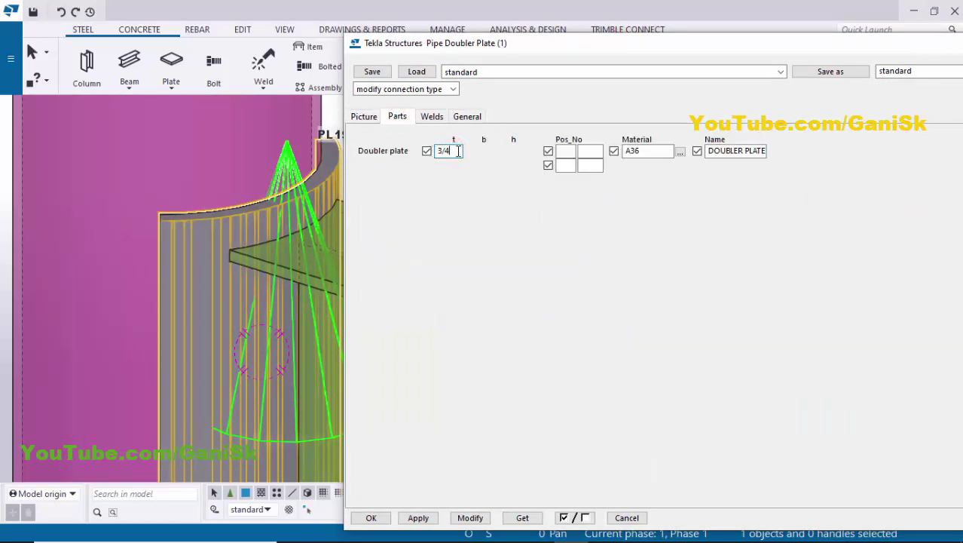
double_click(459, 151)
type("1/2")
left_click(474, 515)
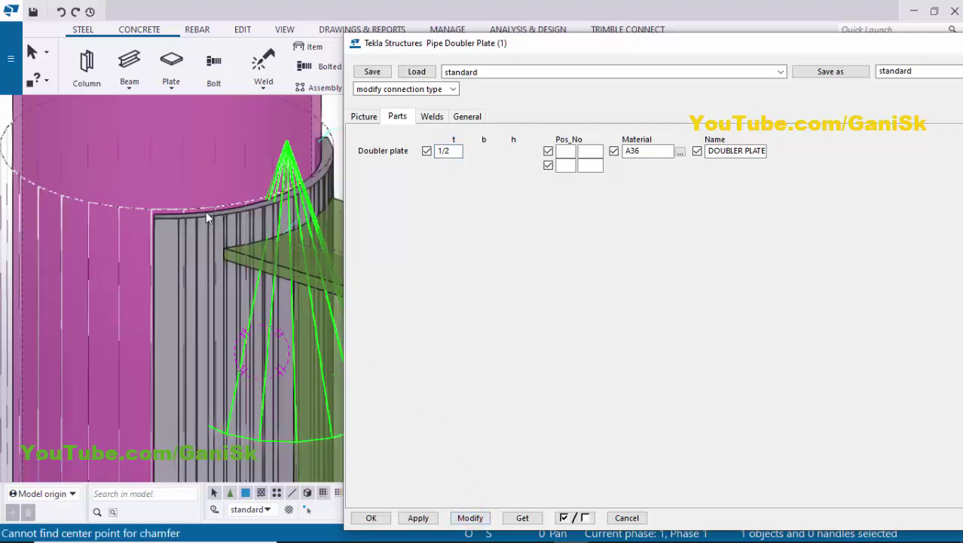
On the Picture tab, set the top and bottom 1"1/2 extensions to 1" and apply.
left_click(364, 117)
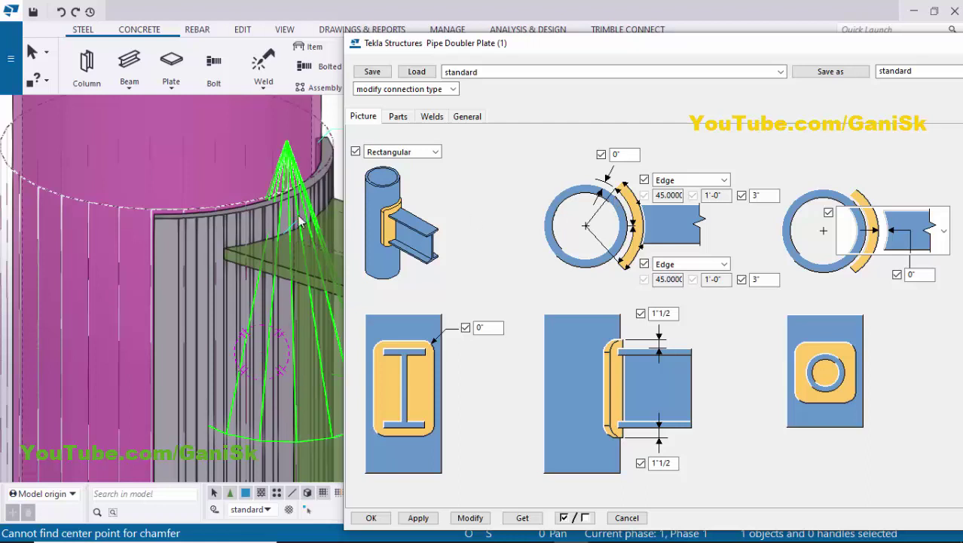
middle_click_drag(299, 220, 265, 199)
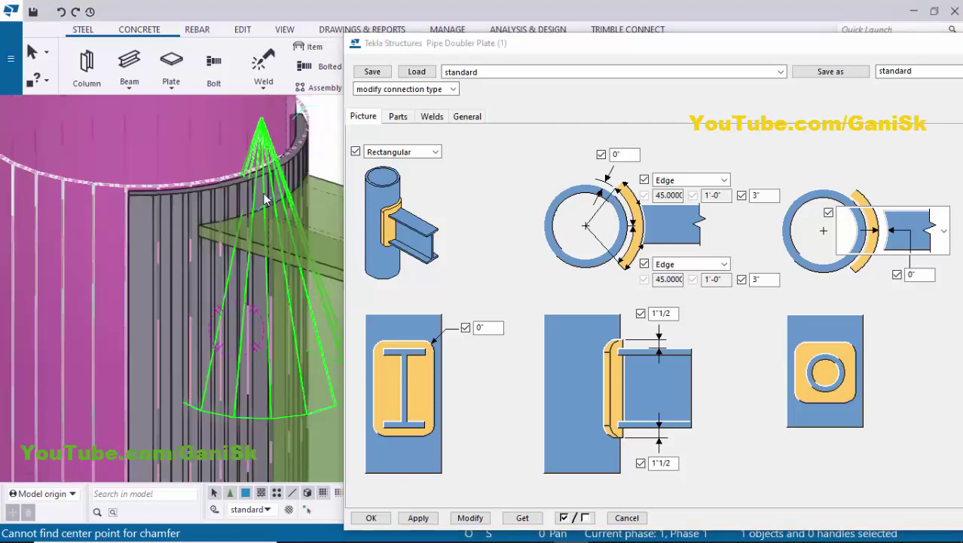
left_click(667, 314)
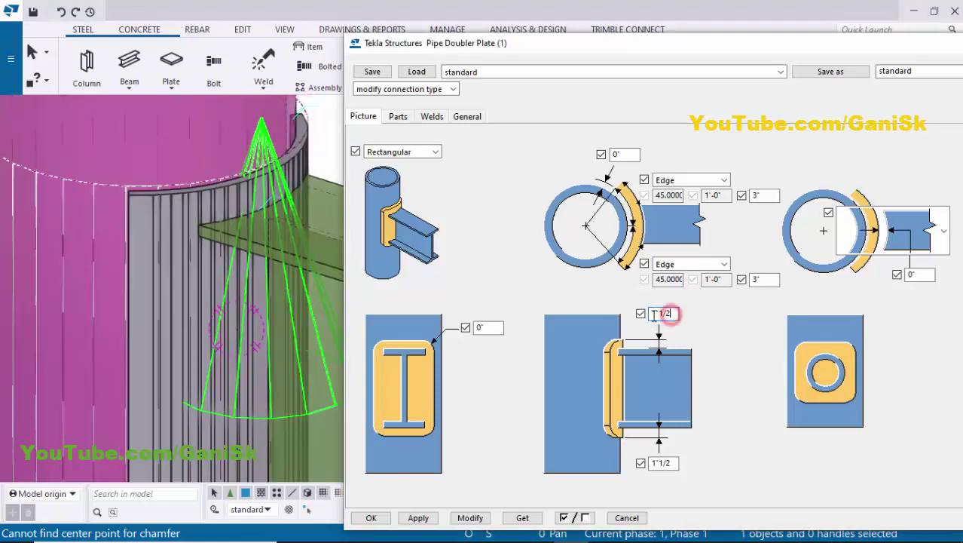
double_click(667, 314)
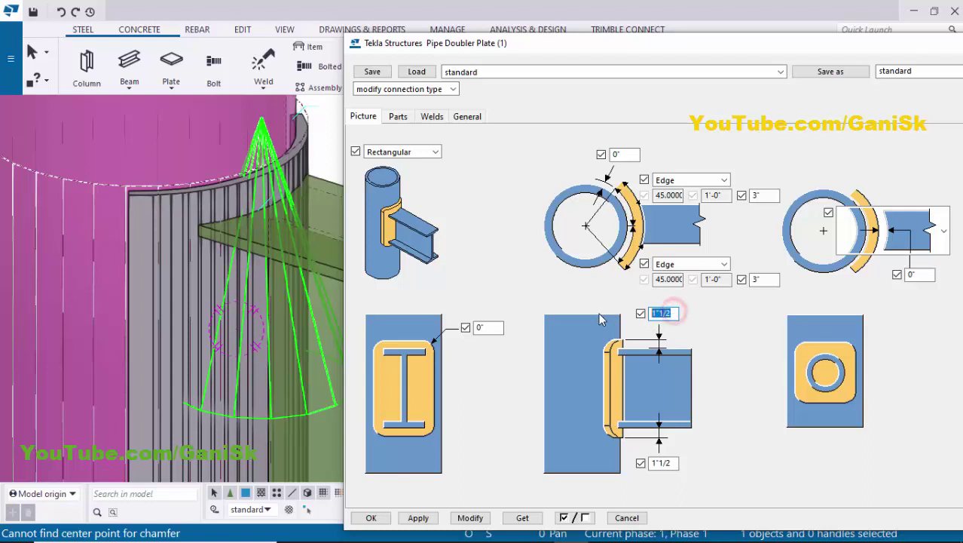
type("1")
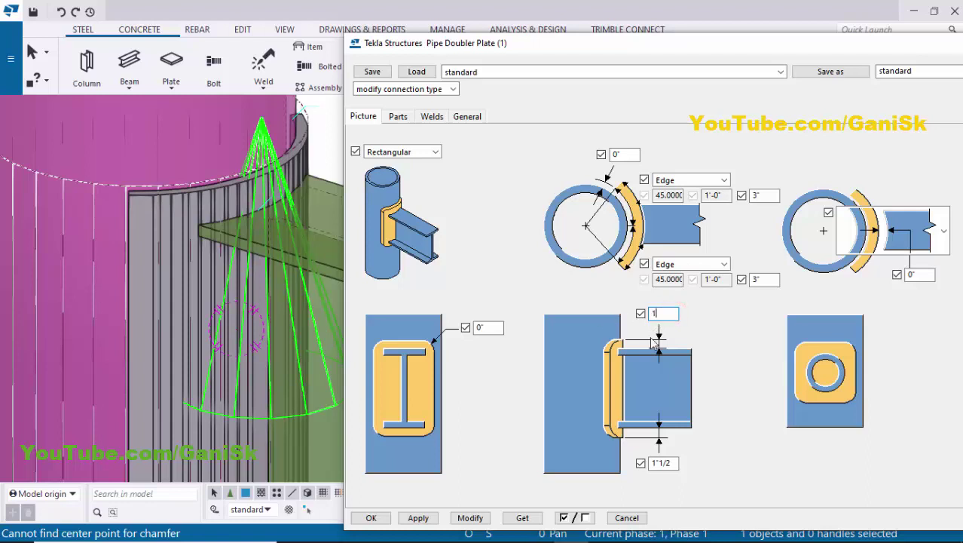
double_click(671, 464)
type("1")
left_click(471, 517)
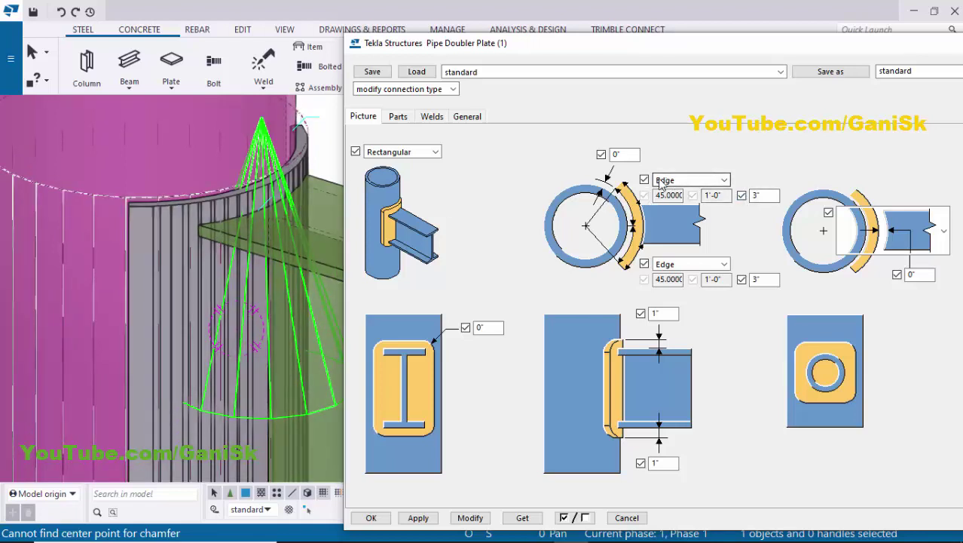
Set both 3" side offsets to 2", apply, and size the upper side by Angle (degrees).
double_click(768, 196)
type("2")
double_click(769, 279)
type("2")
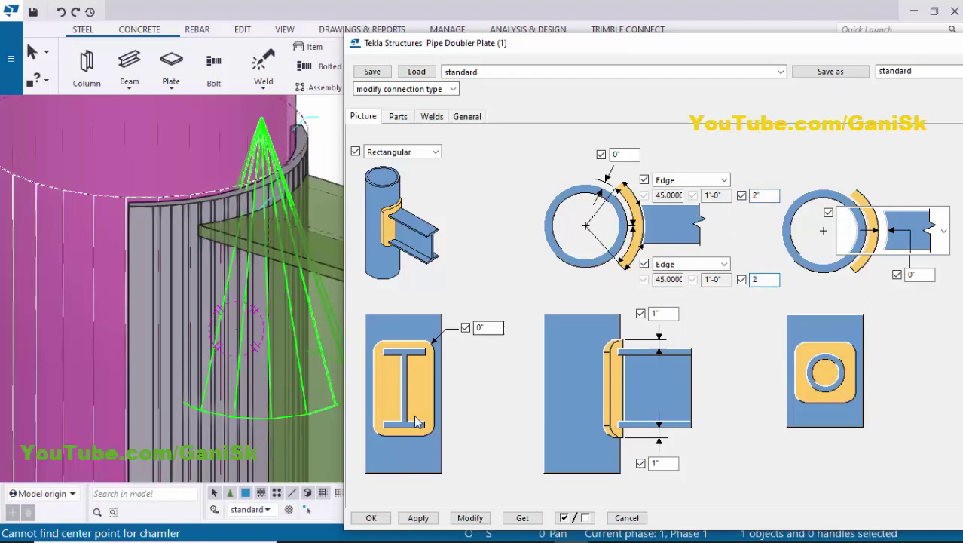
left_click(468, 517)
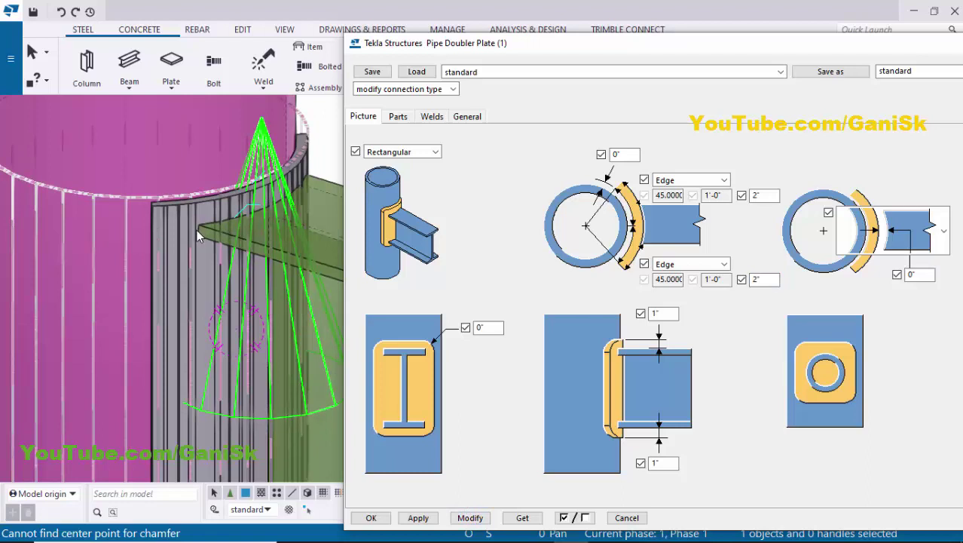
left_click(703, 180)
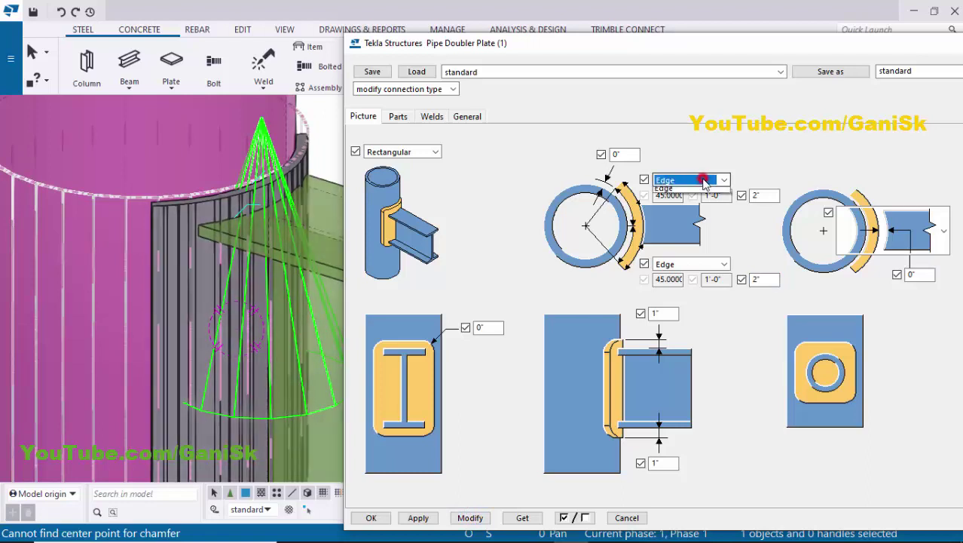
left_click(685, 187)
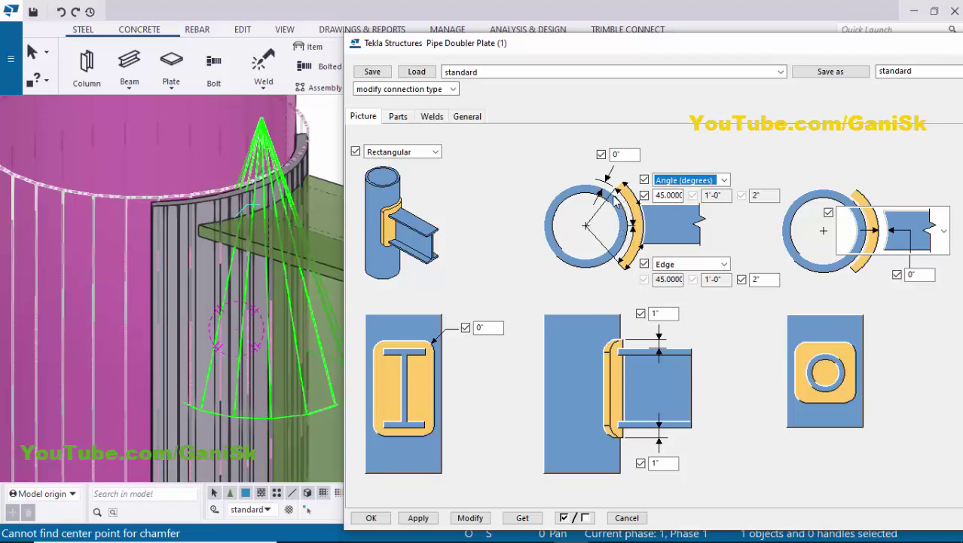
Size both plate sides by a 40-degree angle and apply it.
left_click_drag(660, 195, 690, 208)
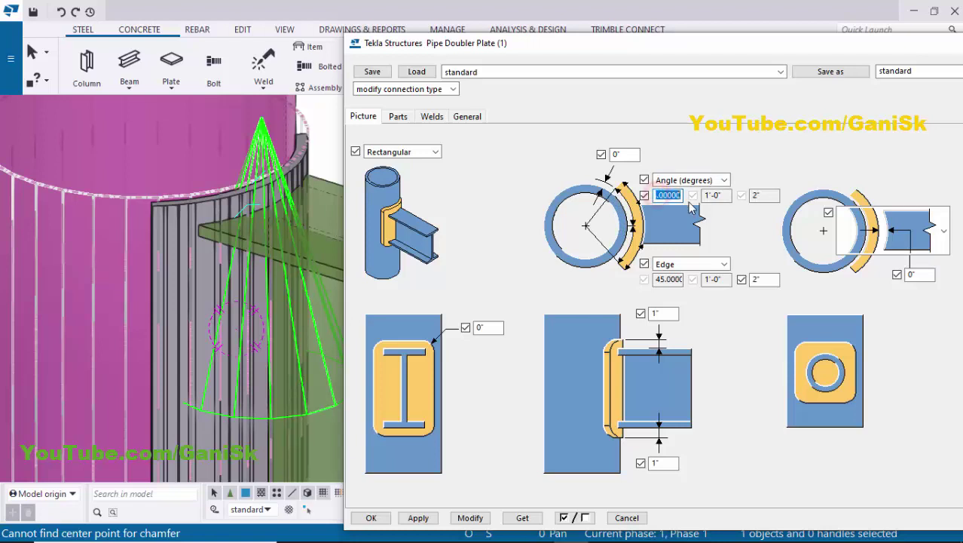
type("40")
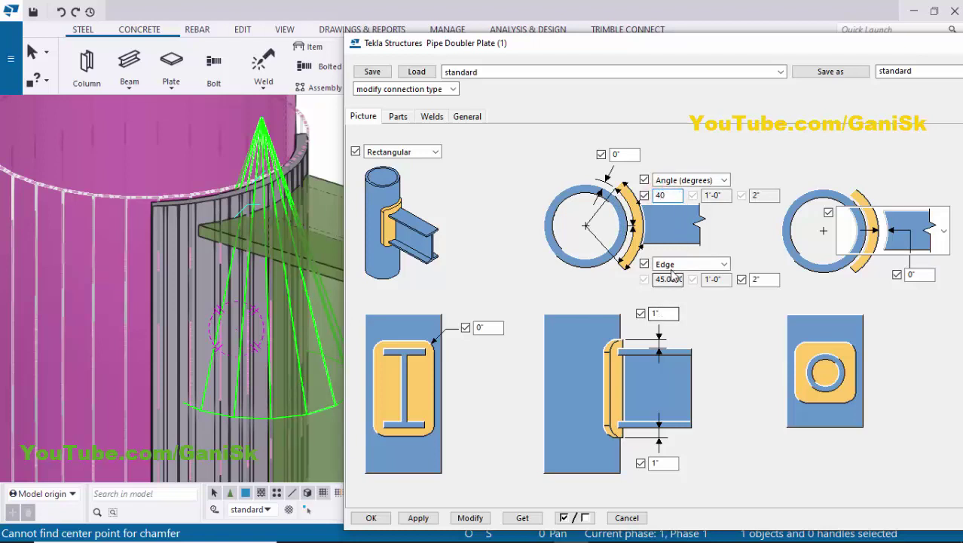
left_click(673, 264)
left_click(673, 264)
left_click(673, 264)
left_click(673, 279)
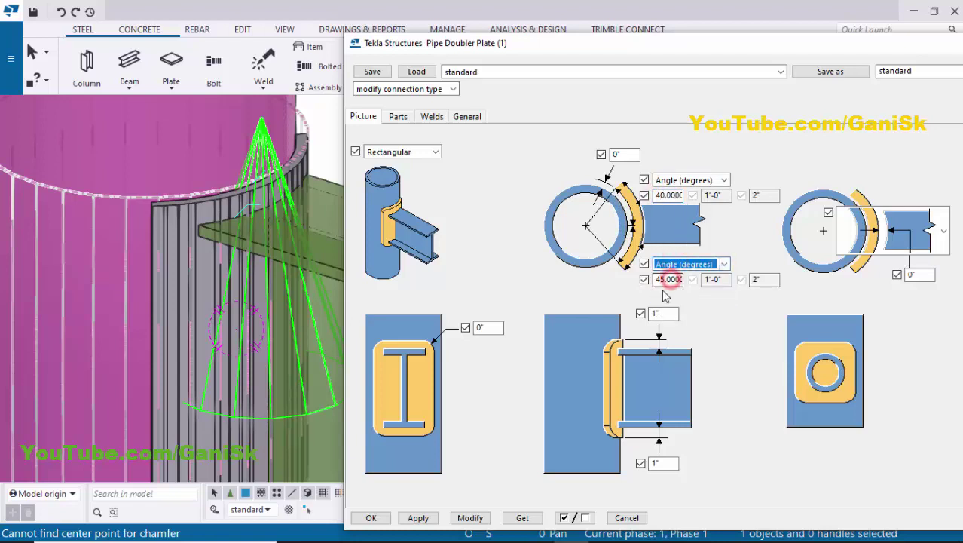
left_click_drag(657, 279, 691, 285)
type("40")
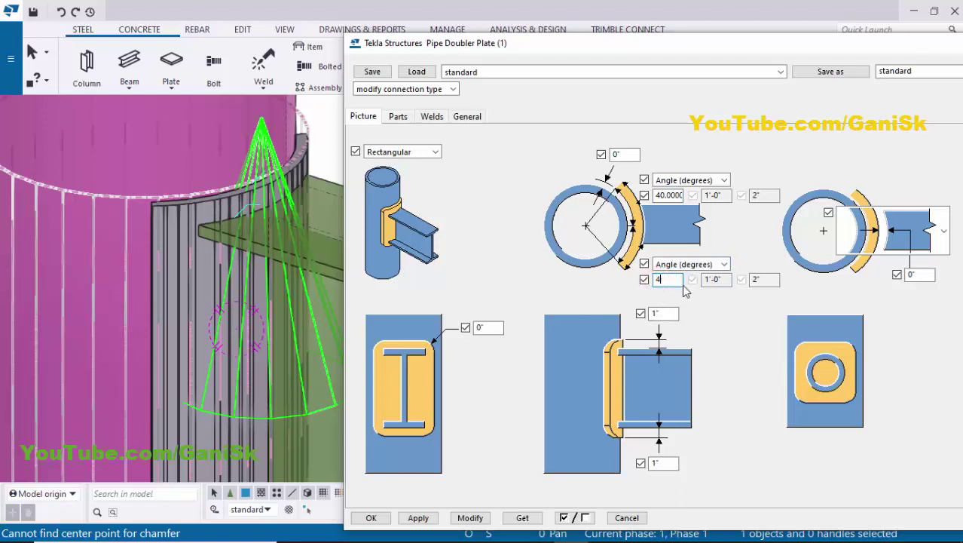
left_click(467, 516)
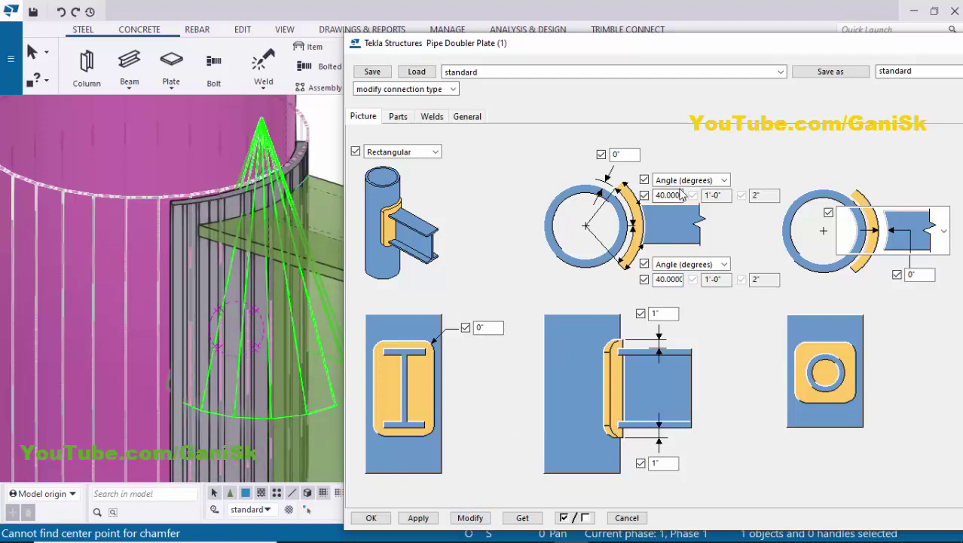
Switch both sides to Dimension, replace the 1'-0" lengths with 4", and apply.
left_click(698, 180)
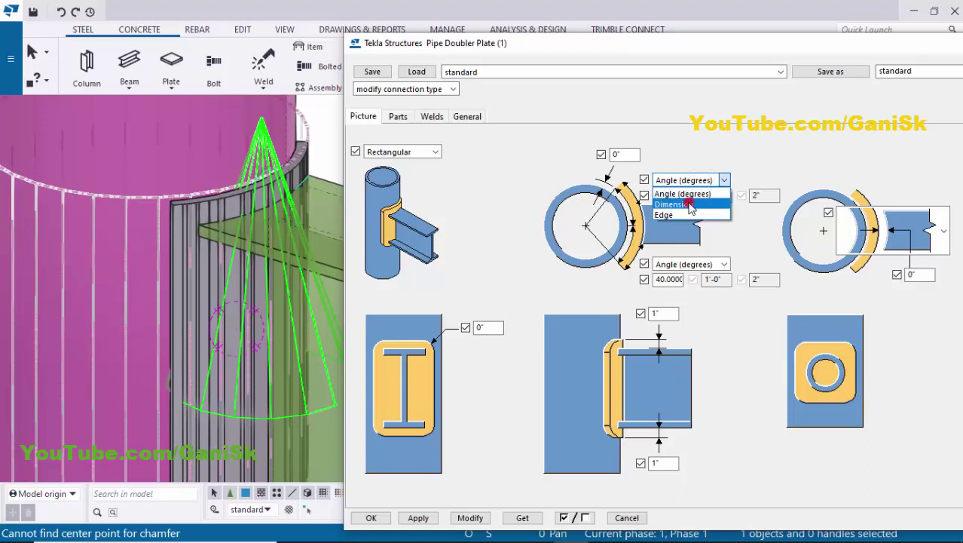
left_click(689, 205)
left_click(666, 264)
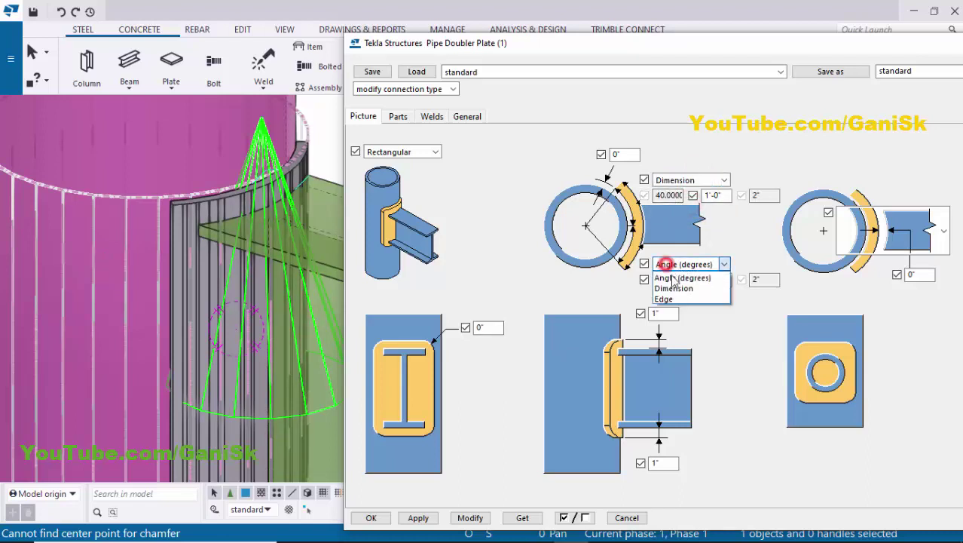
left_click(673, 288)
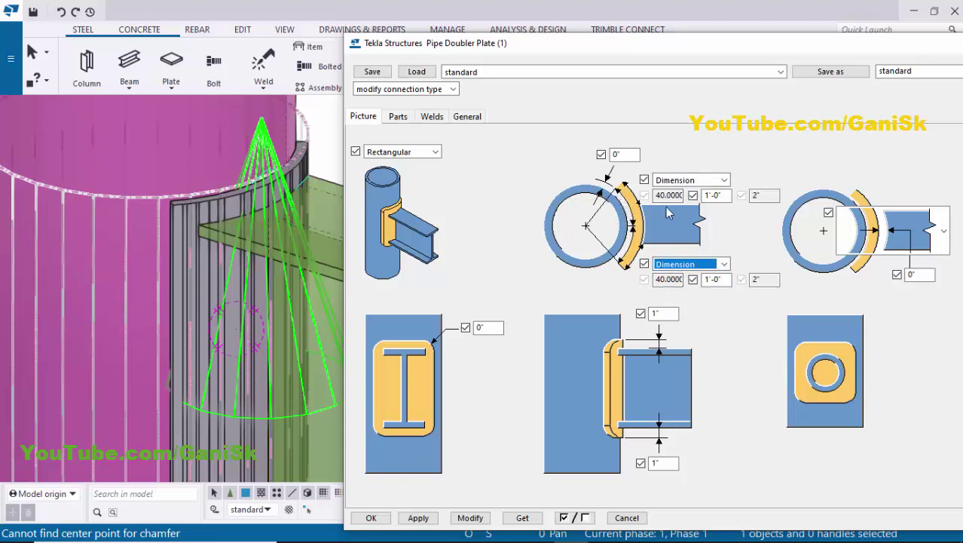
double_click(715, 195)
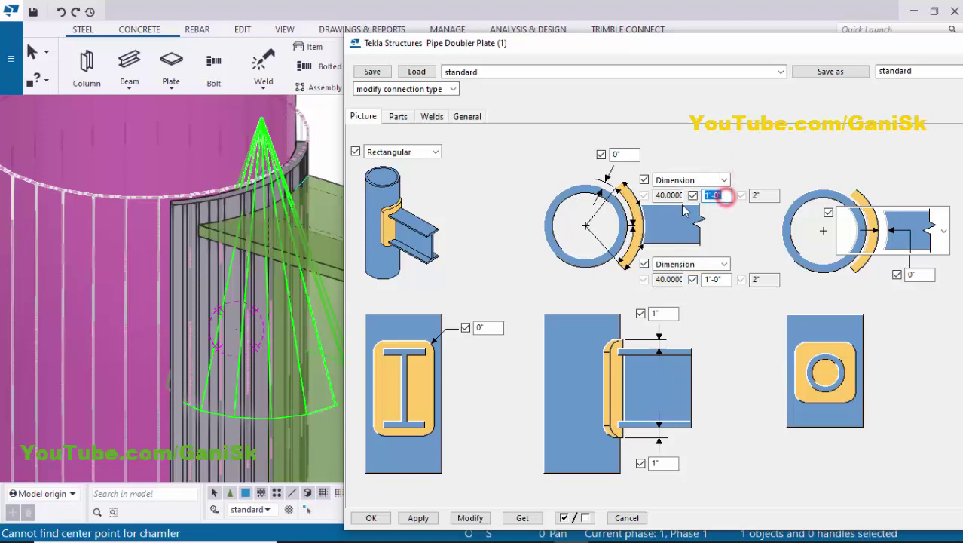
type("4")
double_click(724, 280)
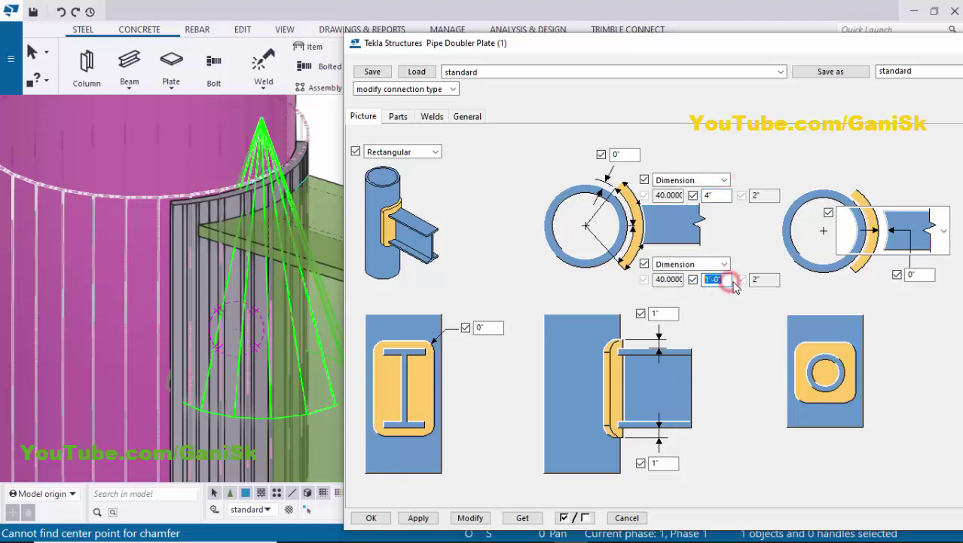
type("4")
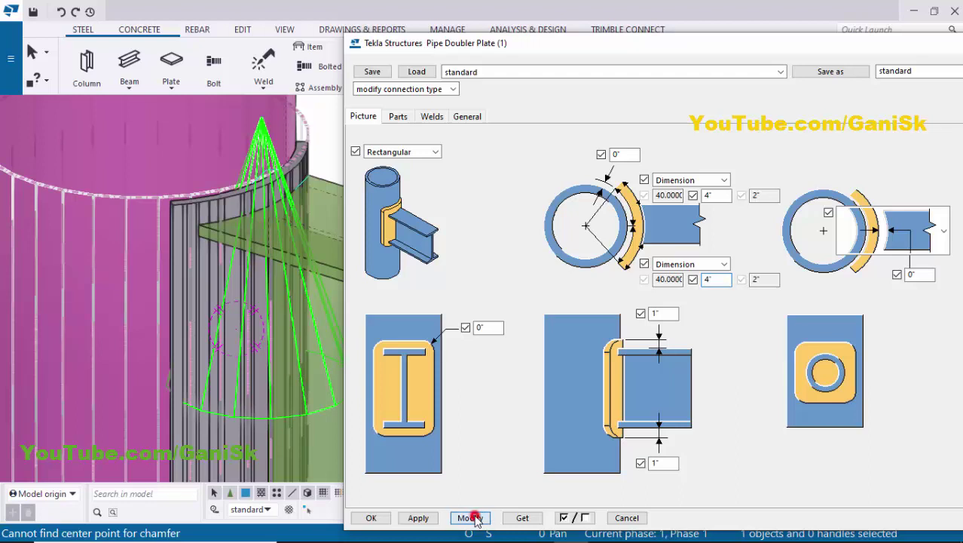
left_click(471, 518)
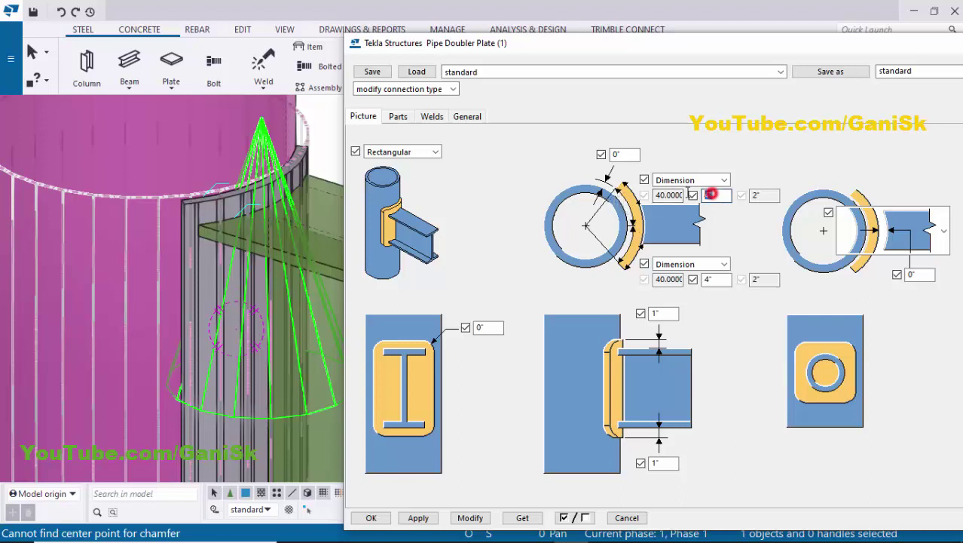
Apply 5" doubler plate lengths on both sides, then switch both extent types to Edge.
double_click(711, 195)
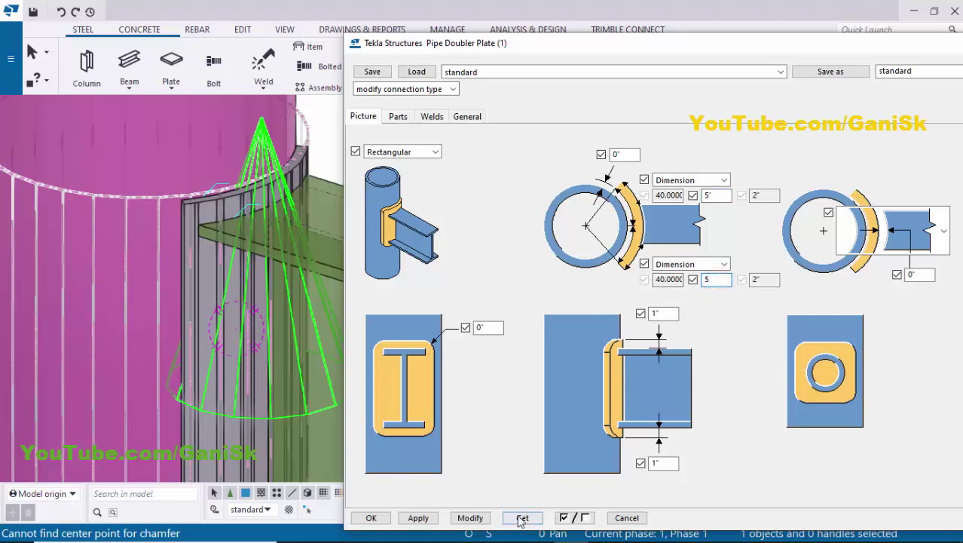
left_click(471, 518)
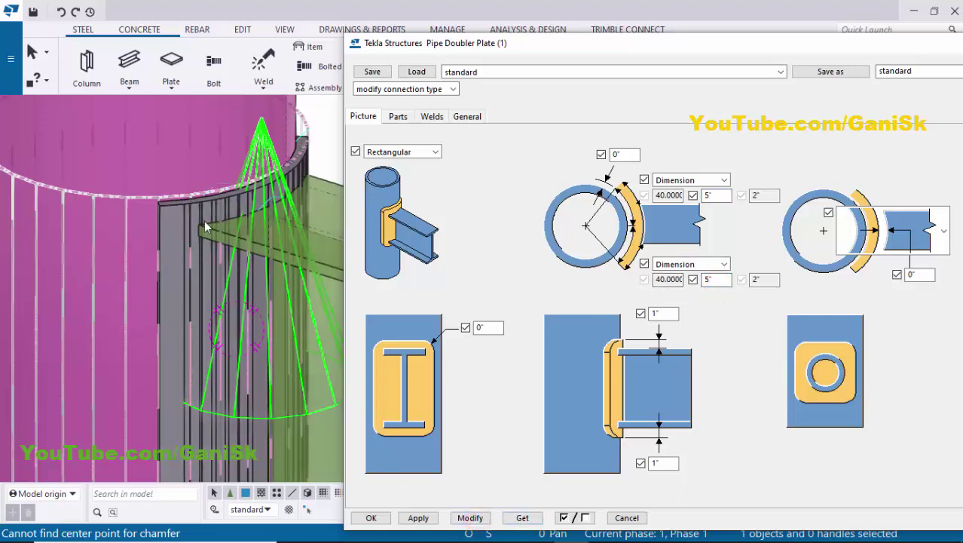
left_click(690, 179)
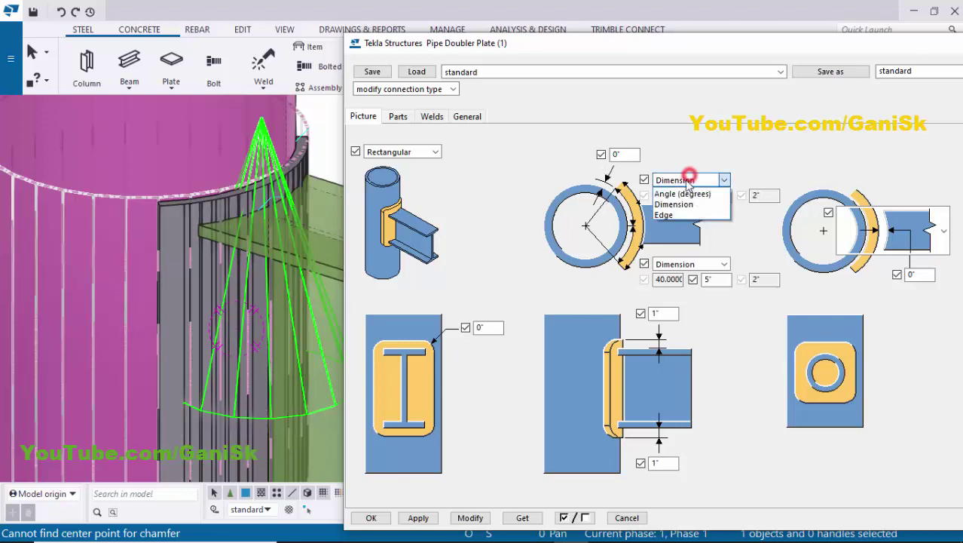
left_click(670, 214)
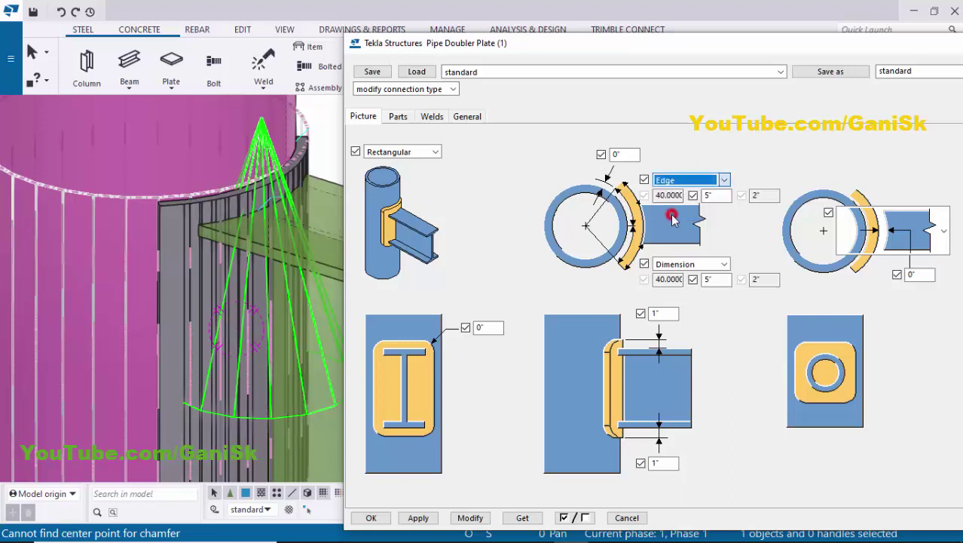
left_click(678, 263)
left_click(671, 299)
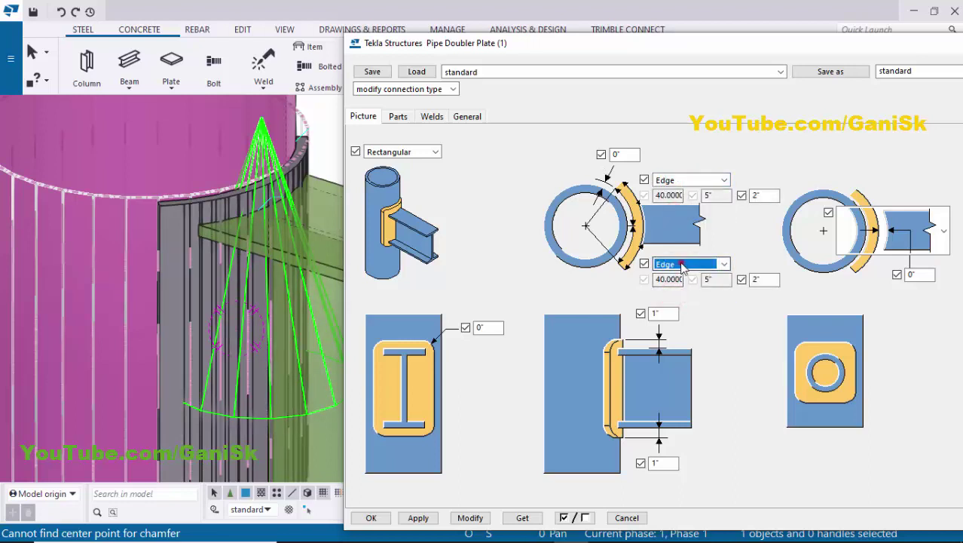
Keep Edge on the lower side, set 2" edge distances on both sides, and apply.
left_click(682, 264)
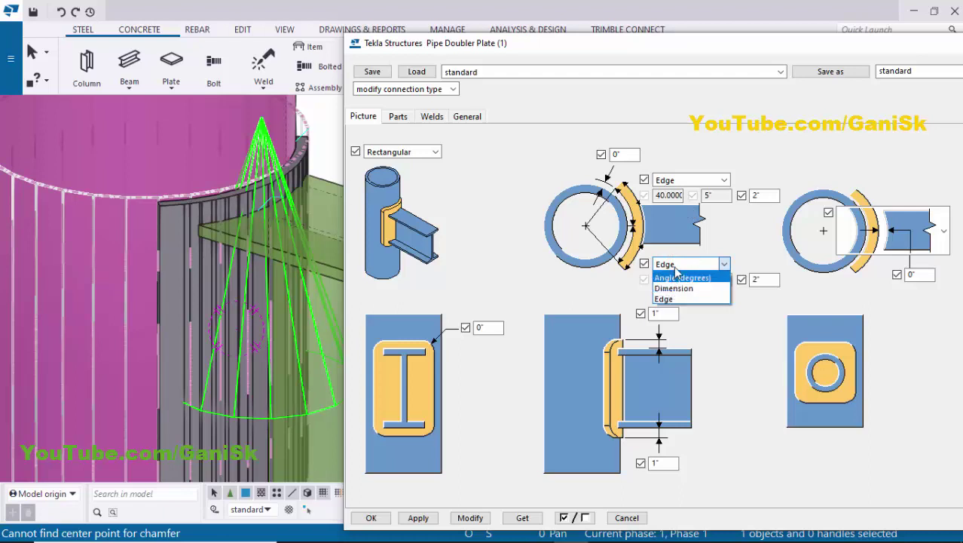
left_click(676, 269)
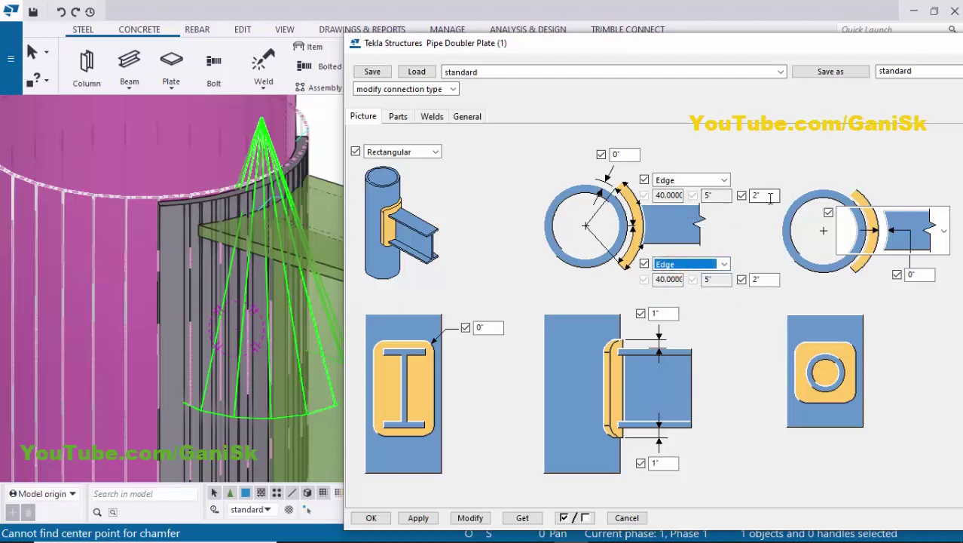
left_click(769, 198)
double_click(763, 279)
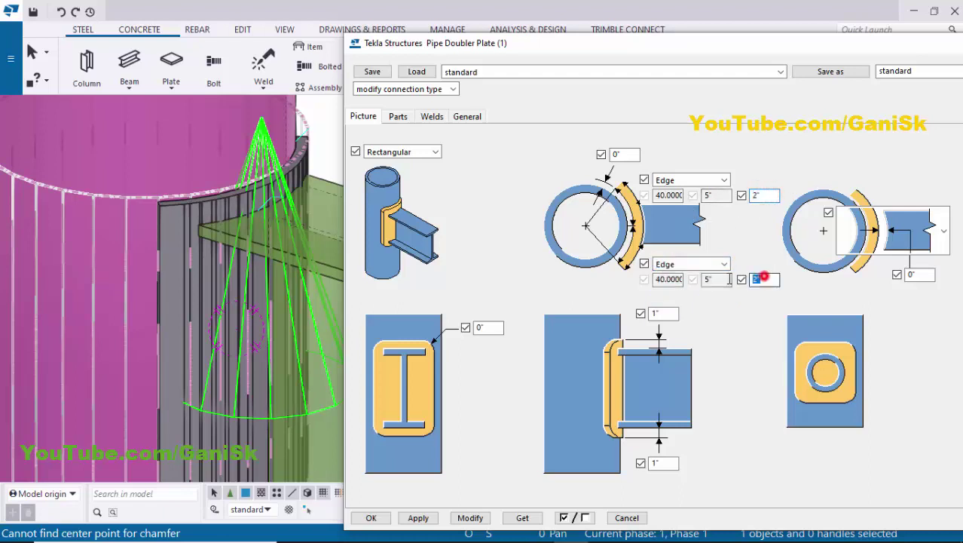
left_click(471, 518)
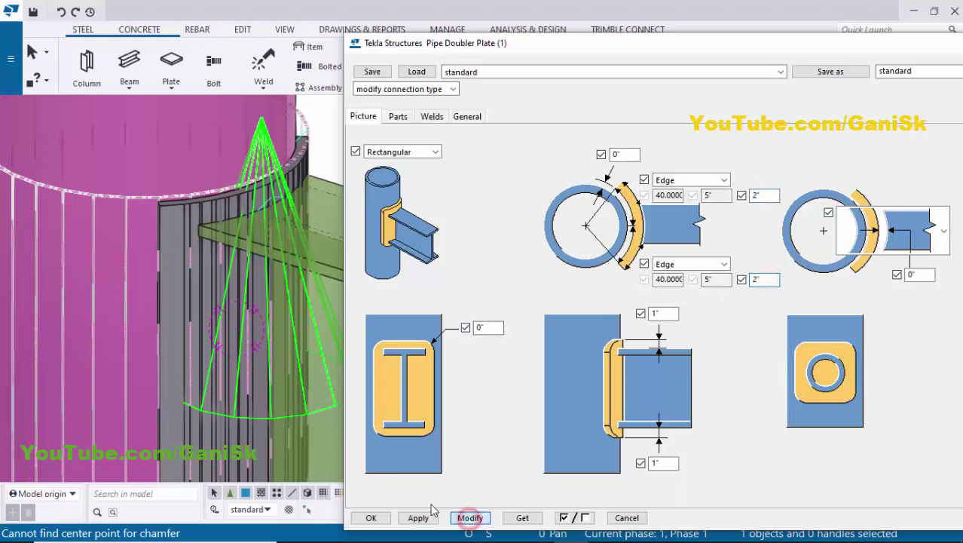
middle_click_drag(236, 281, 111, 240, "ctrl")
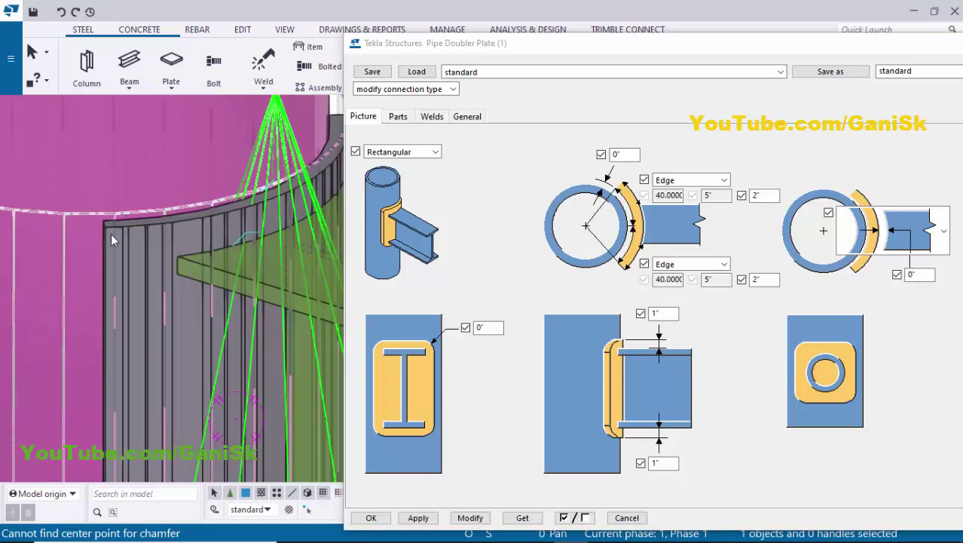
Replace the 0" value in the plate elevation picture with 2" and apply it to the connection.
left_click(486, 328)
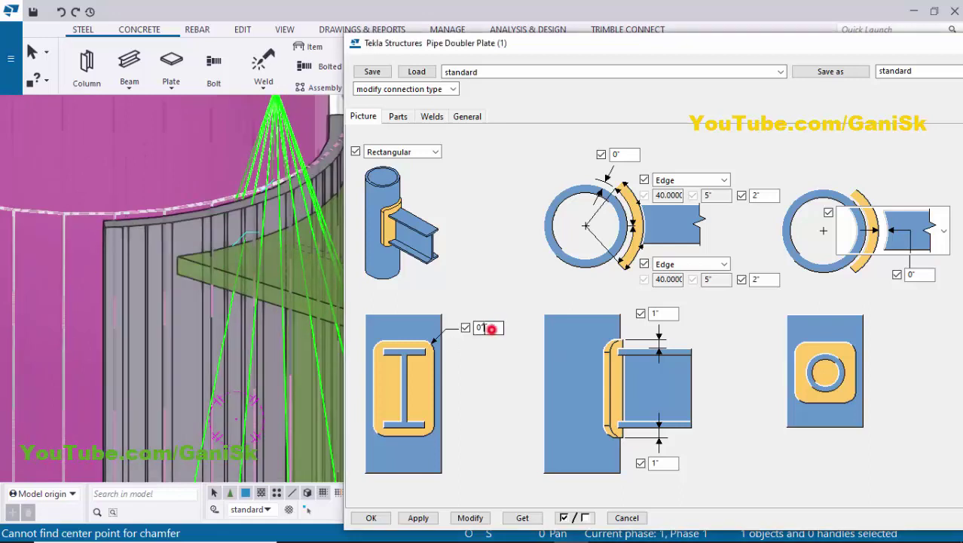
double_click(486, 329)
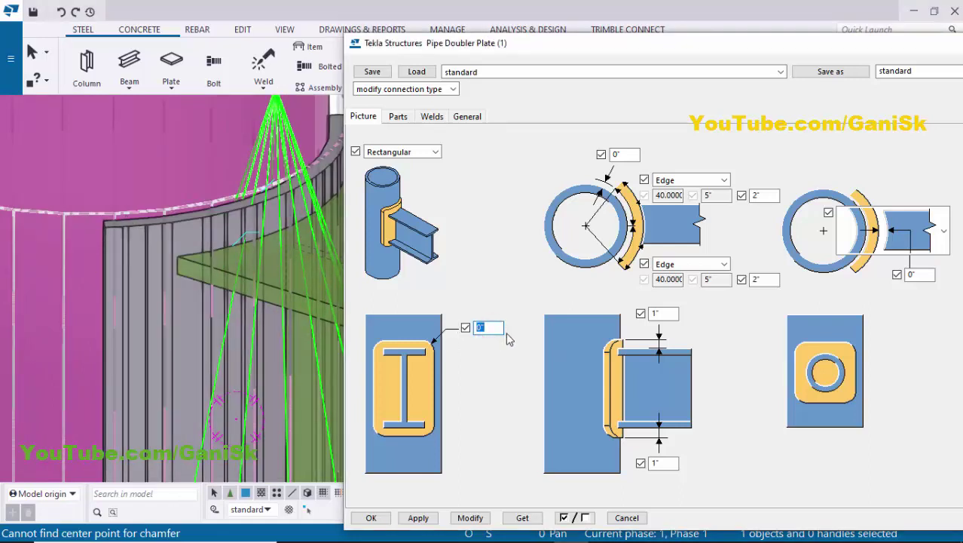
type("2")
left_click(470, 520)
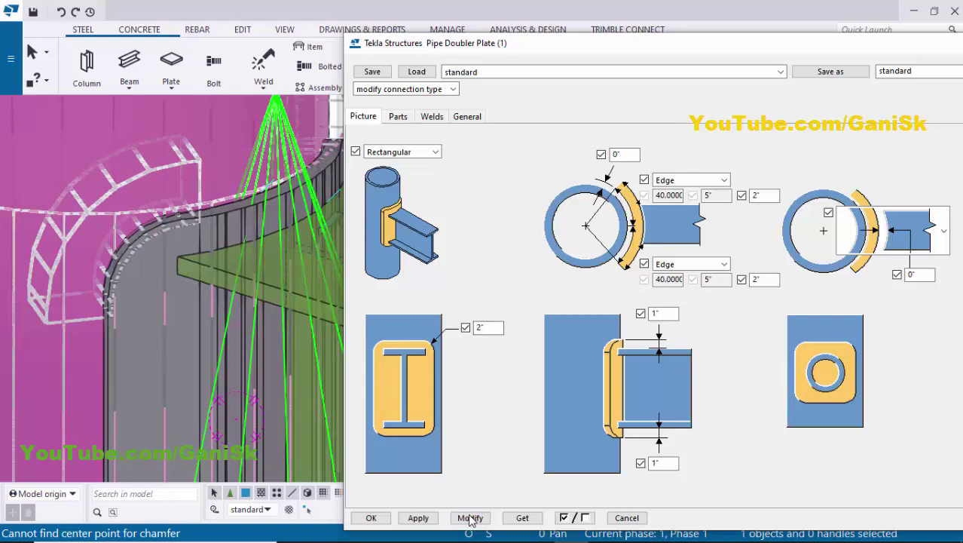
left_click(370, 517)
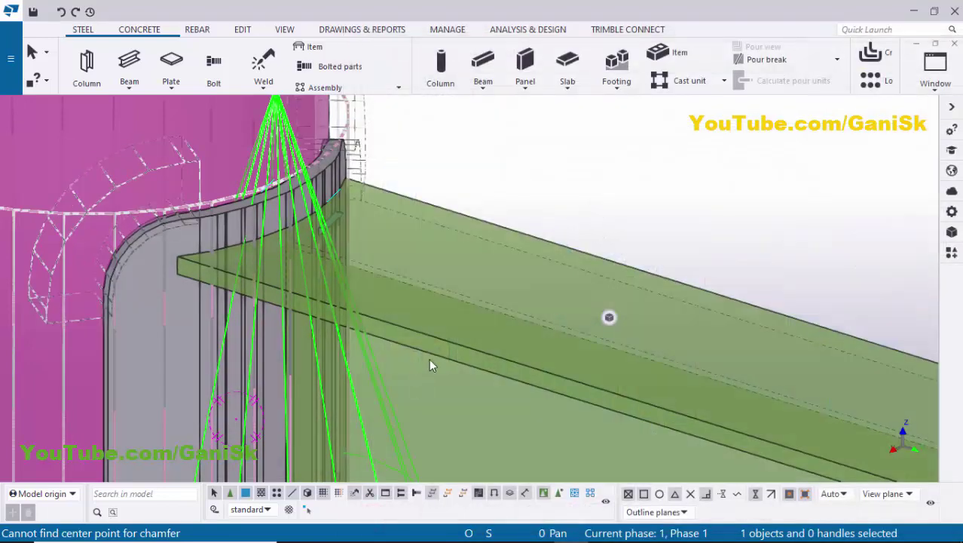
left_click(575, 150)
right_click(555, 136)
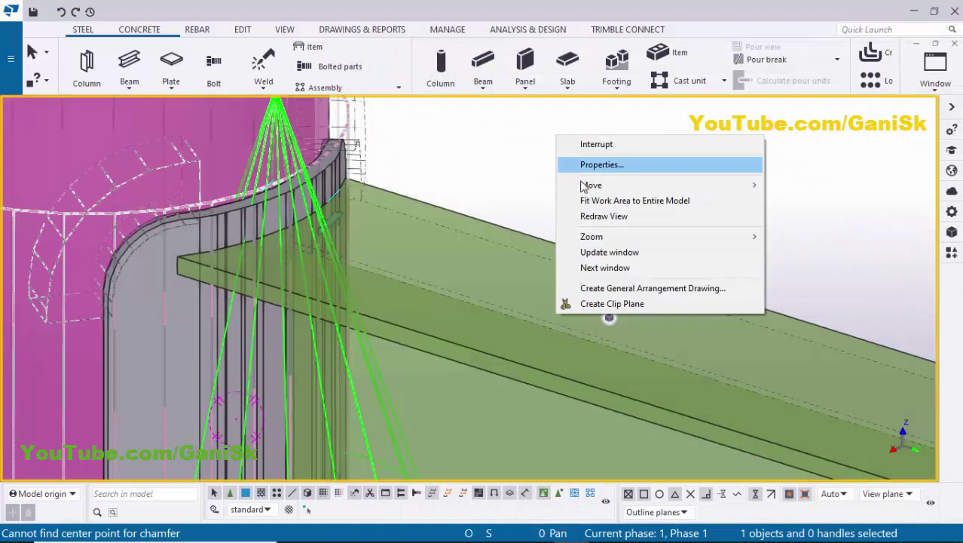
left_click(588, 213)
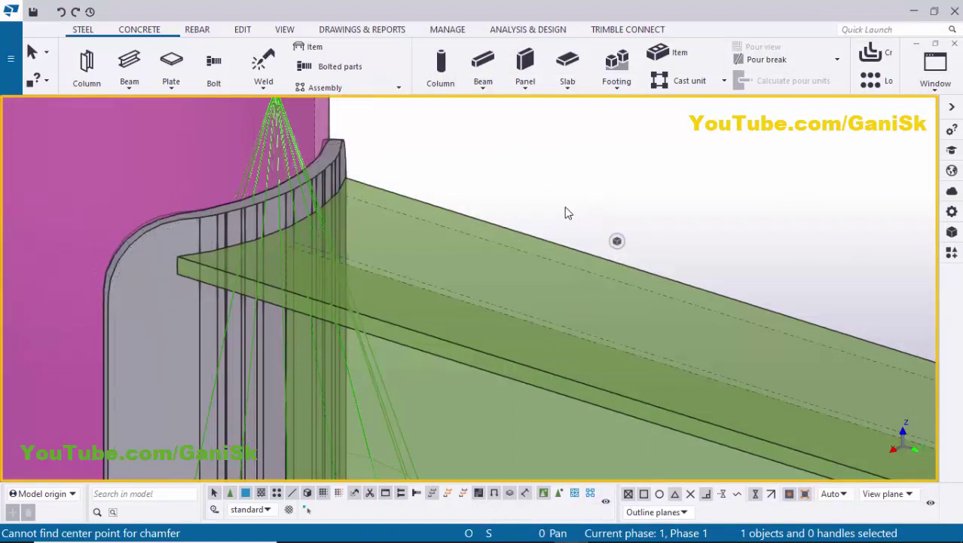
scroll(441, 249, "down", 4)
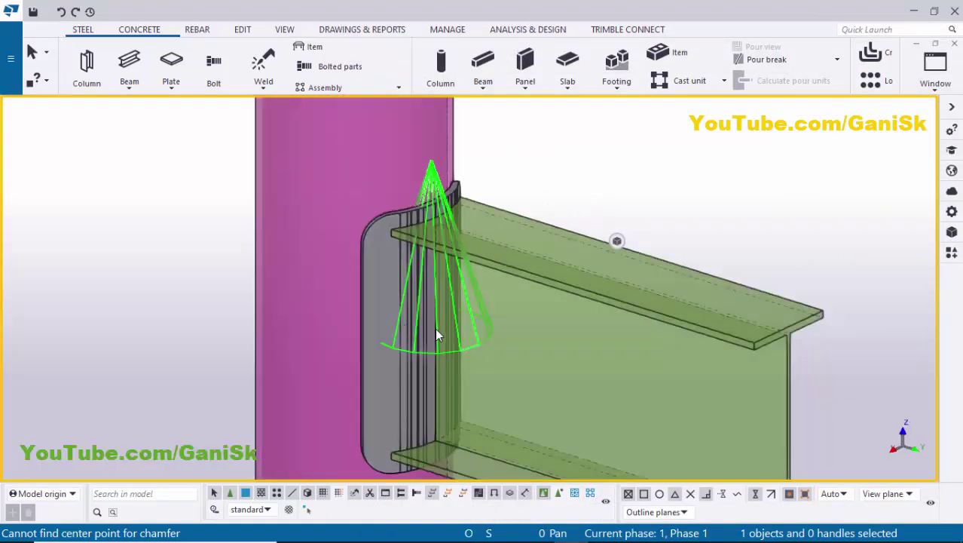
middle_click_drag(371, 319, 443, 286, "ctrl")
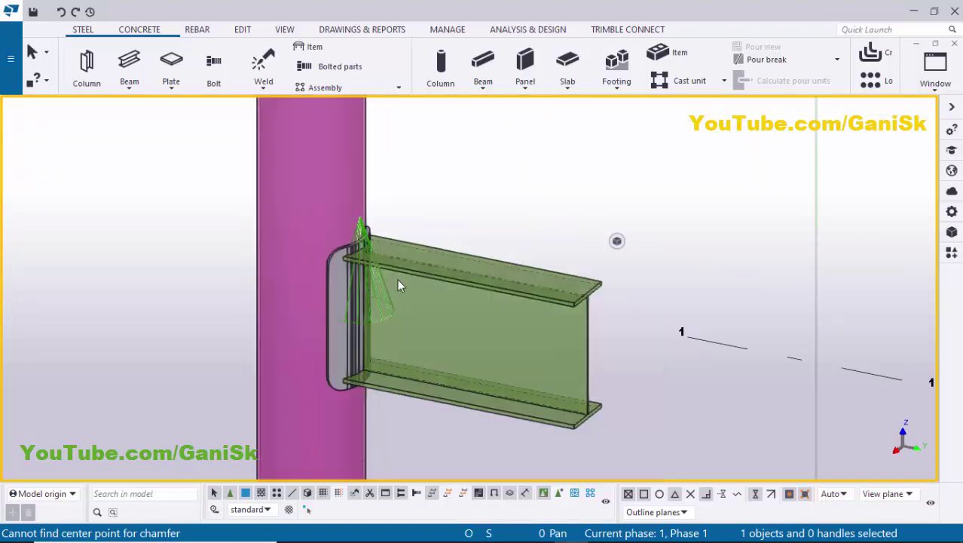
middle_click_drag(352, 284, 444, 315, "ctrl")
scroll(541, 317, "down", 5)
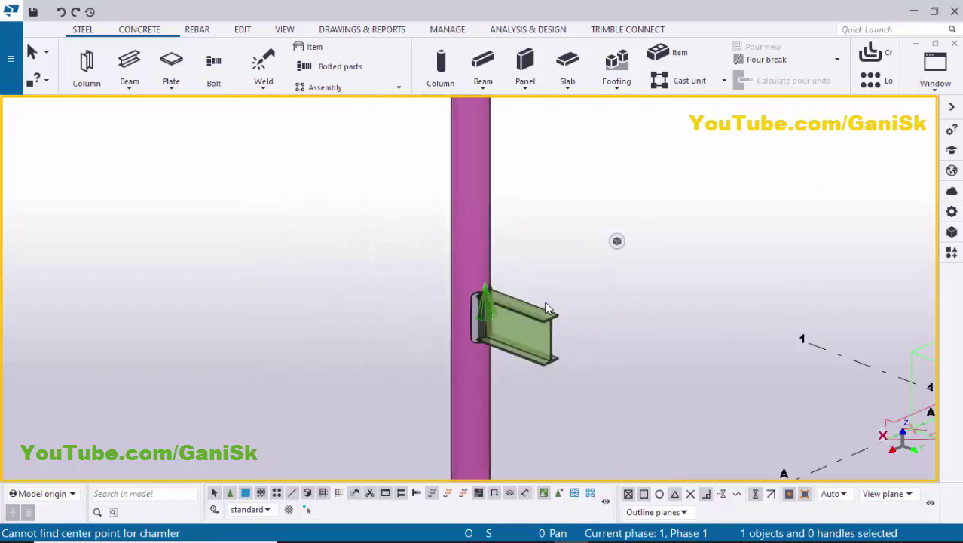
Place a second pipe column at an empty grid 3 intersection, then open Window > View list.
left_click(85, 68)
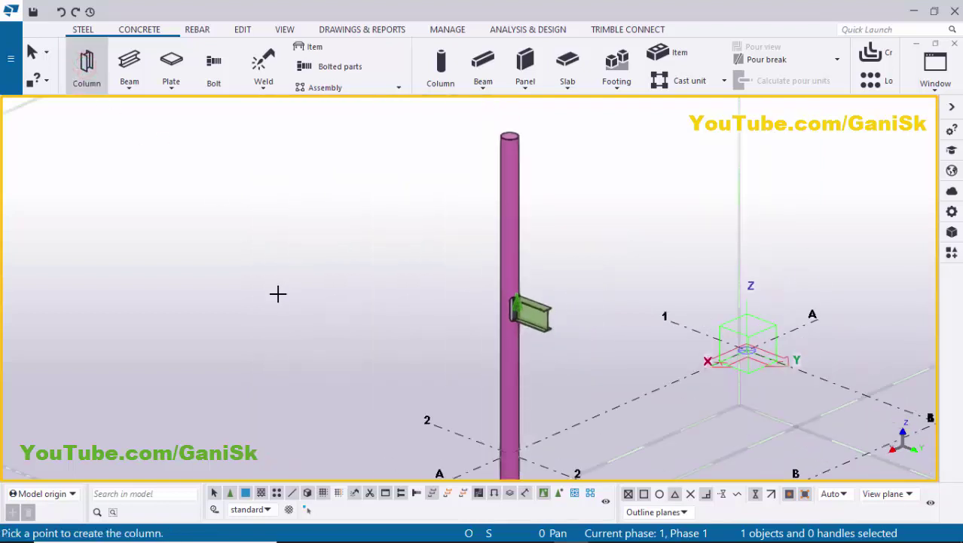
scroll(286, 292, "down", 3)
middle_click_drag(285, 292, 320, 172)
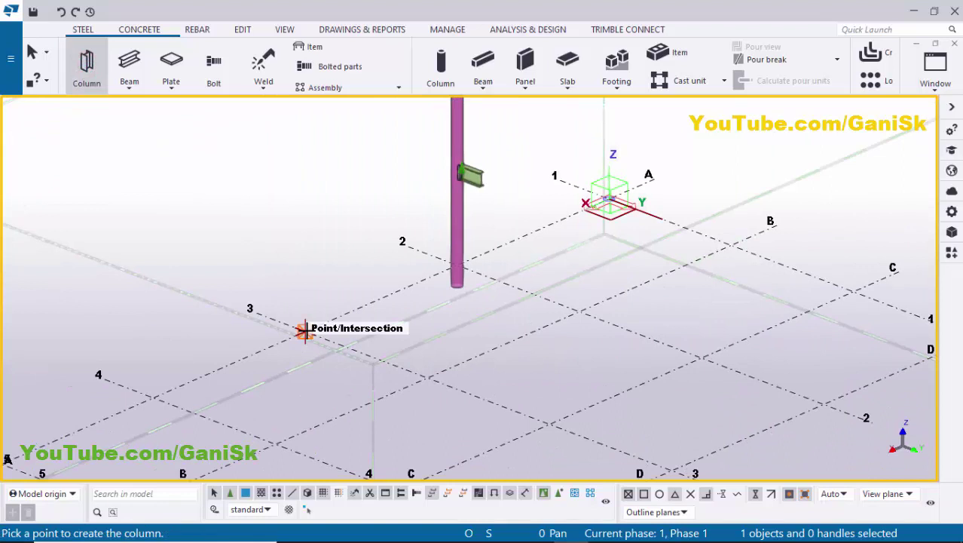
left_click(343, 291)
right_click(369, 162)
left_click(400, 166)
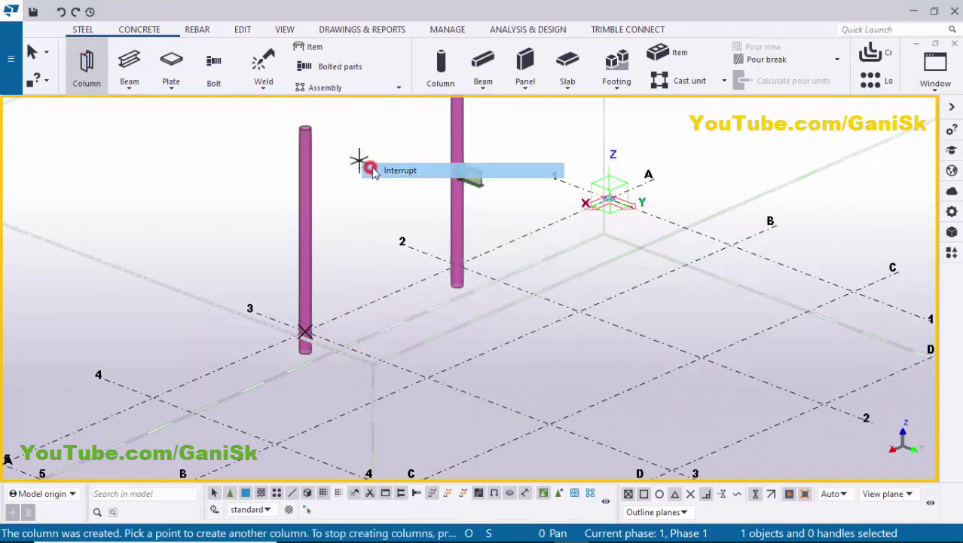
left_click(935, 68)
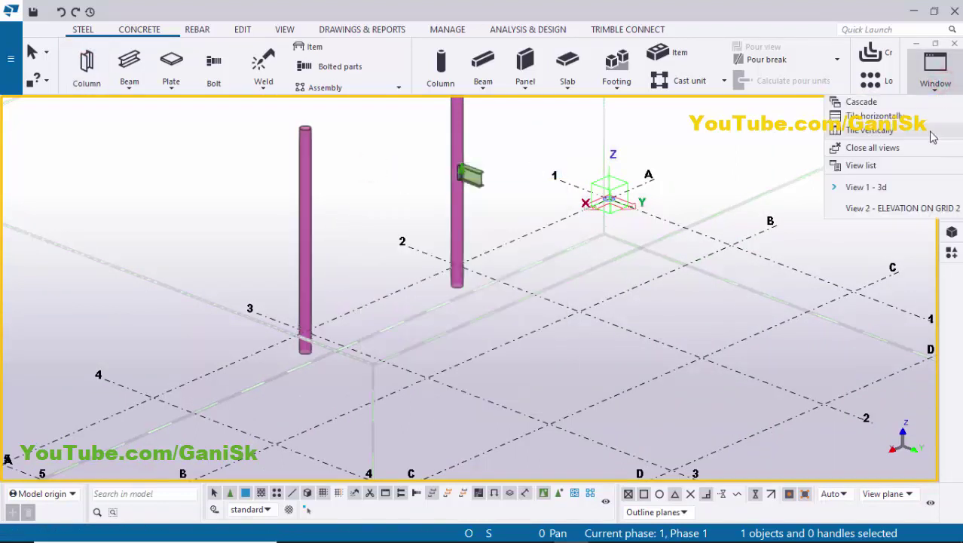
left_click(878, 167)
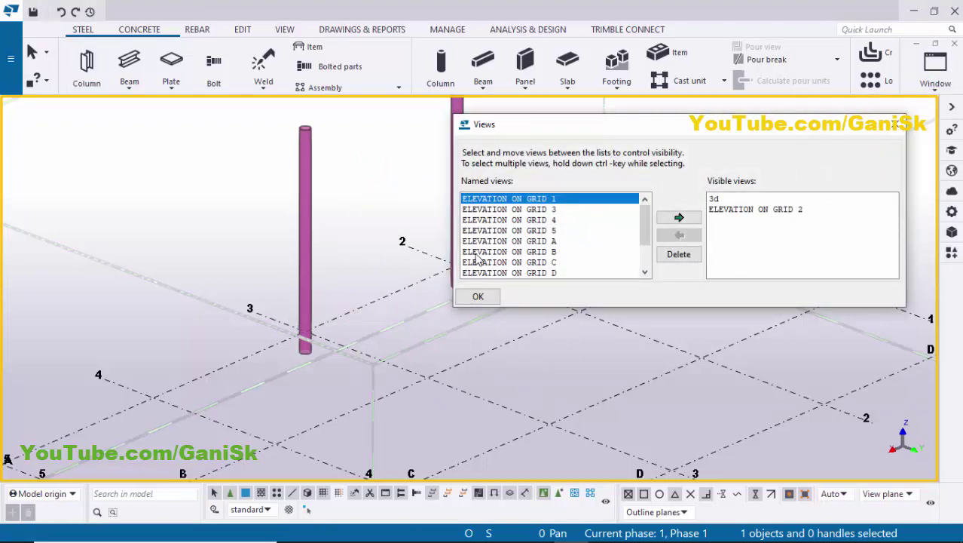
Make ELEVATION ON GRID 3 a visible, active view and close the Views list.
left_click(549, 209)
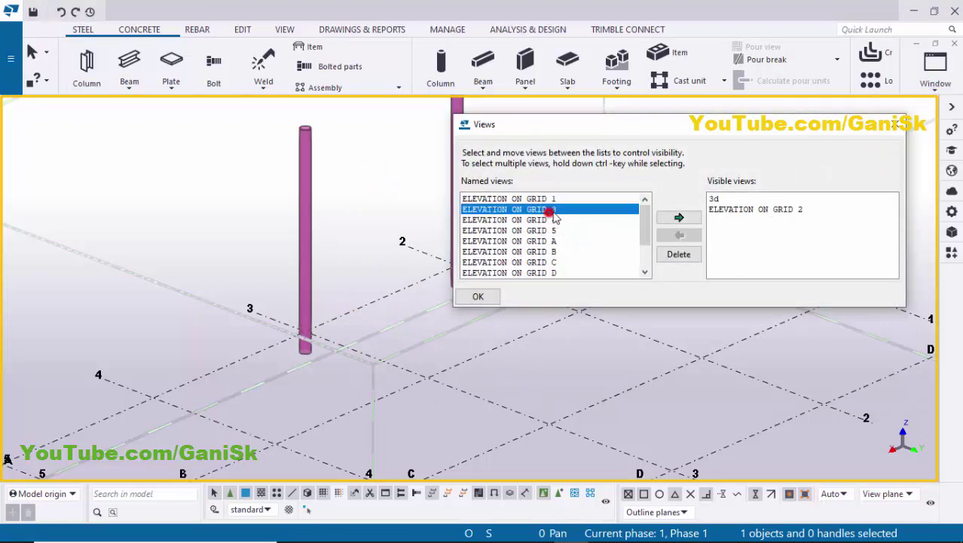
left_click(678, 217)
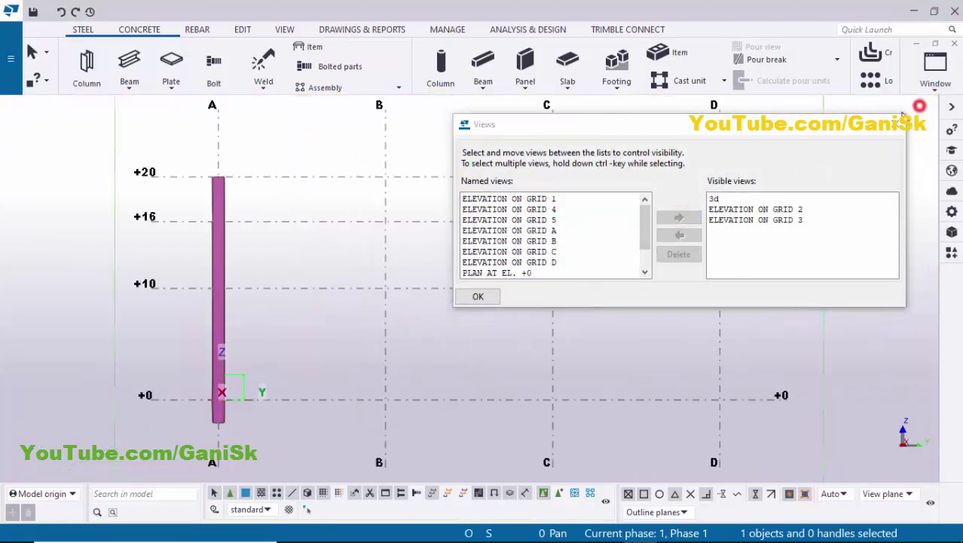
left_click(317, 300)
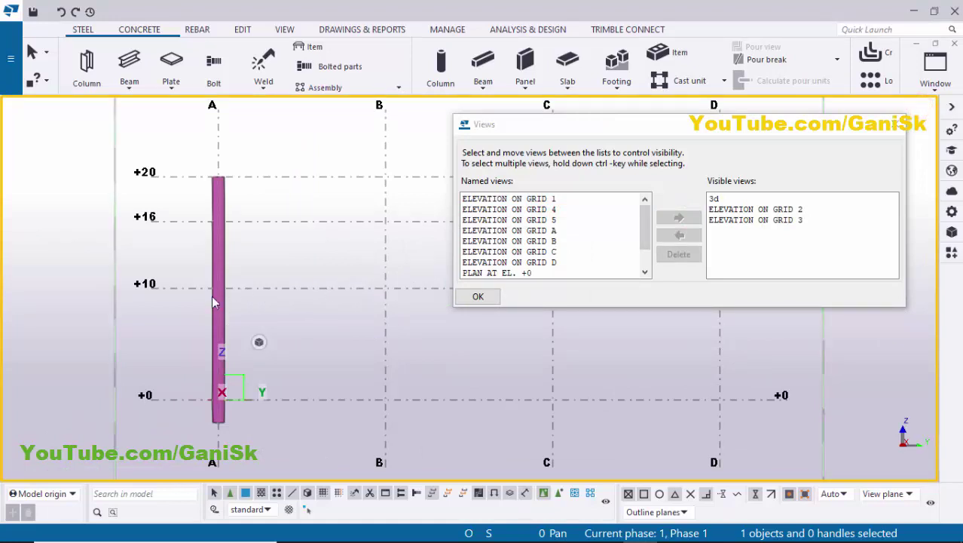
left_click(893, 123)
Draw a 3' beam from column A at level +10 in the grid 3 elevation.
left_click(130, 62)
scroll(229, 299, "up", 5)
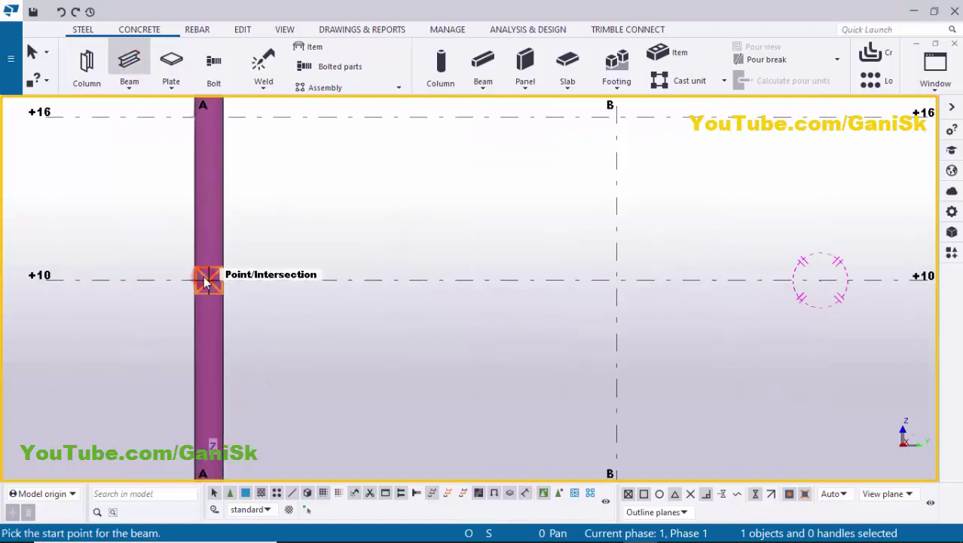
left_click(204, 279)
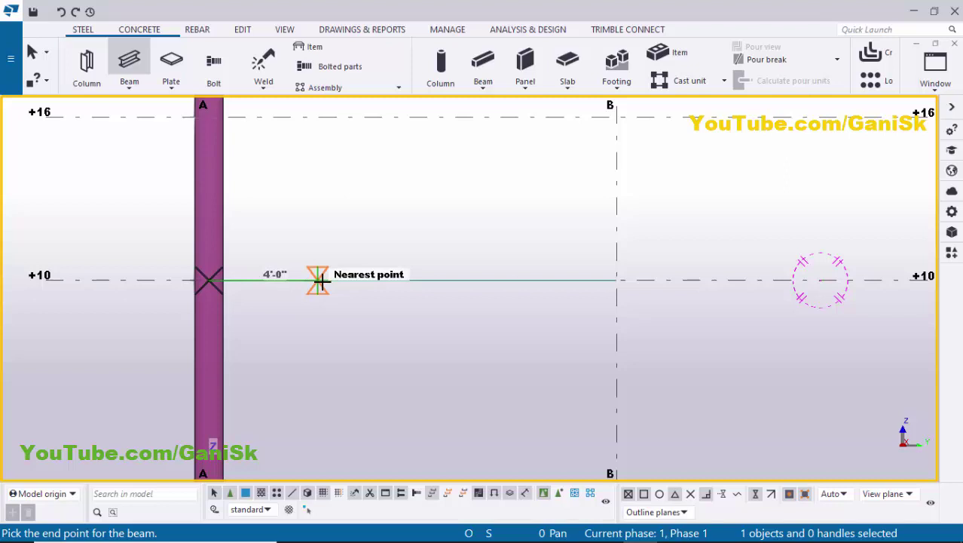
type("3")
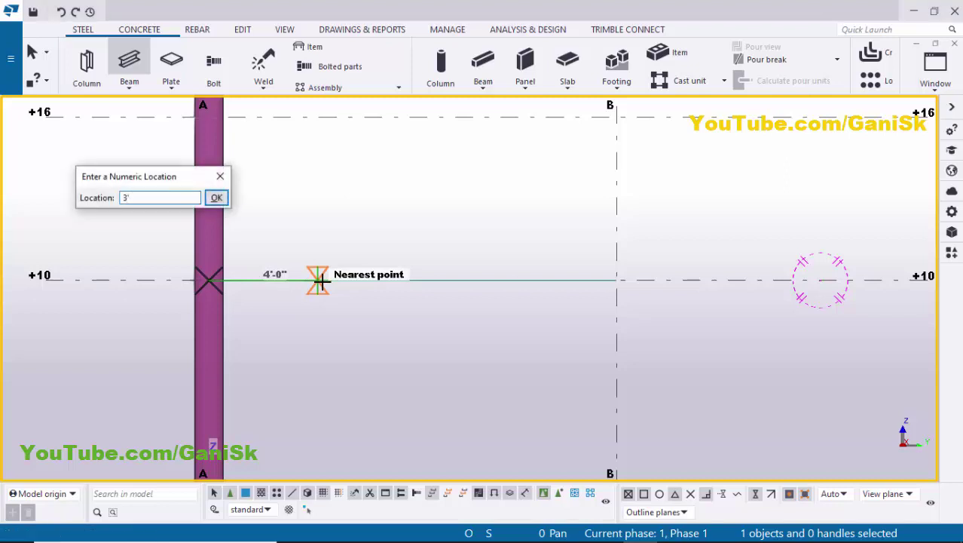
key("Return")
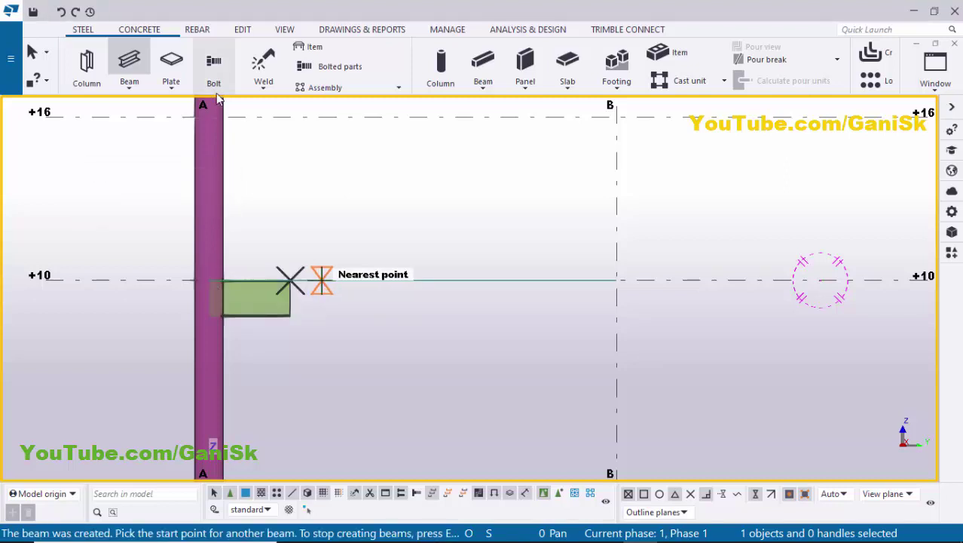
scroll(257, 309, "up", 2)
scroll(290, 294, "up", 2)
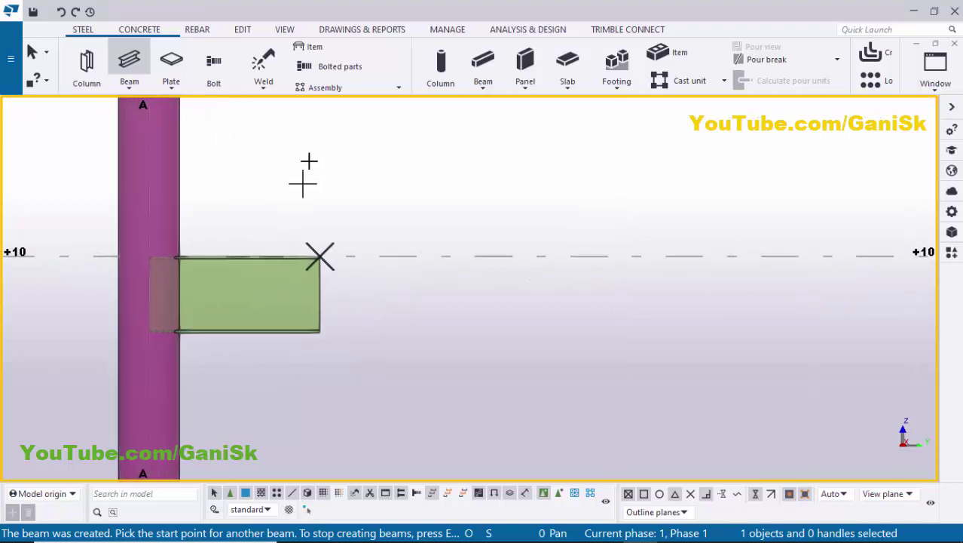
right_click(309, 151)
left_click(331, 160)
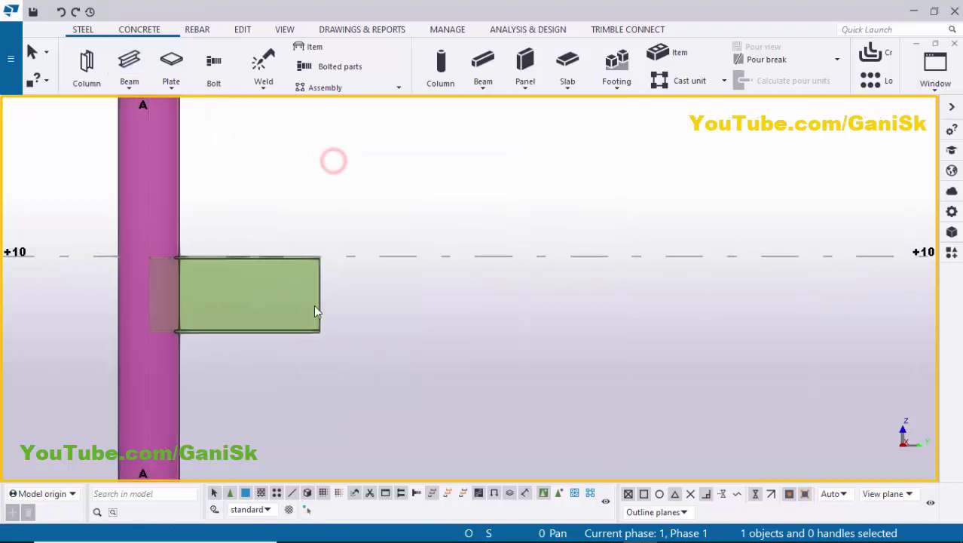
Load the PIPE preset into the new beam's properties and apply it.
double_click(308, 331)
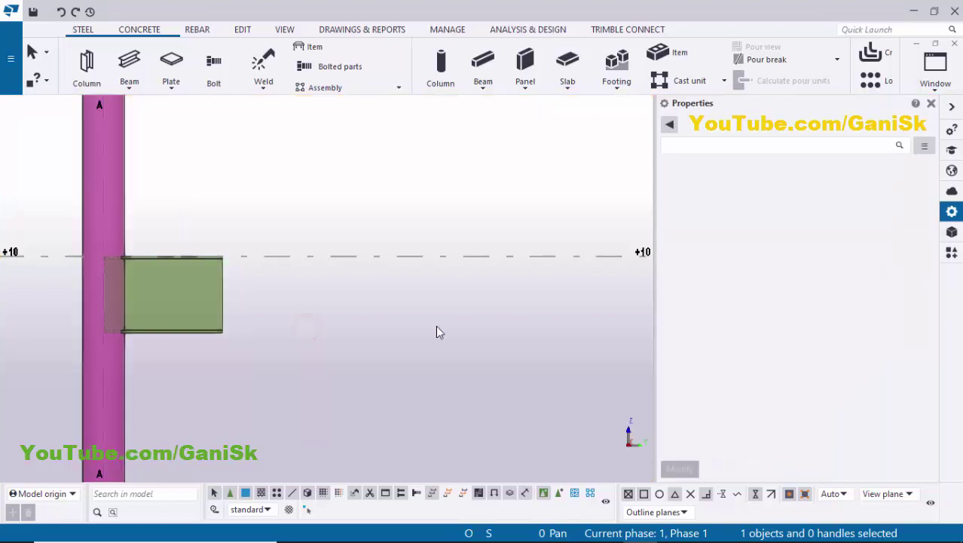
left_click(767, 127)
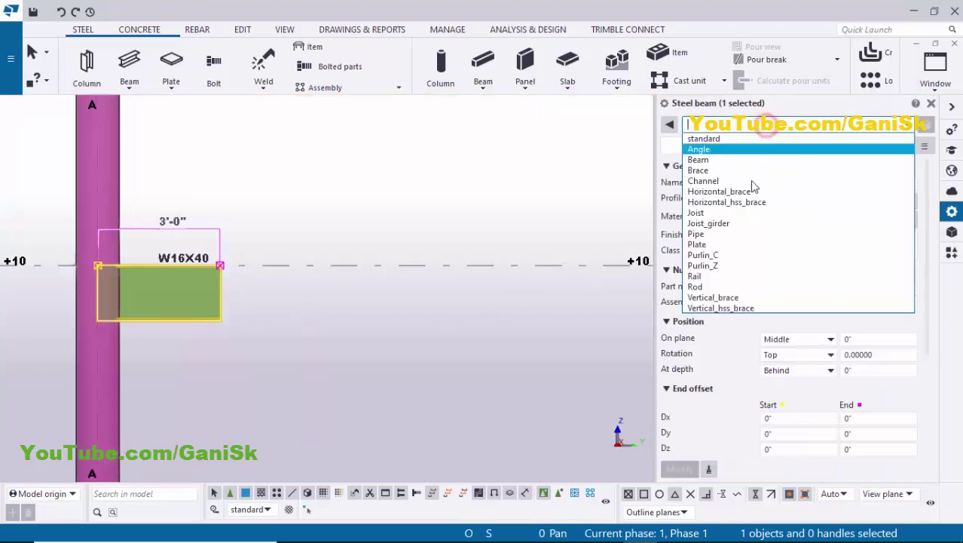
left_click(719, 239)
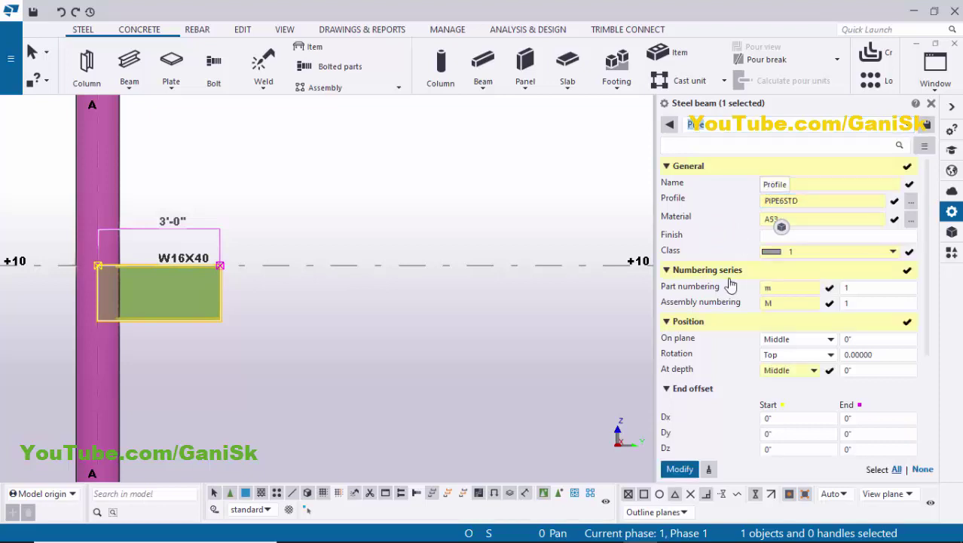
left_click(679, 468)
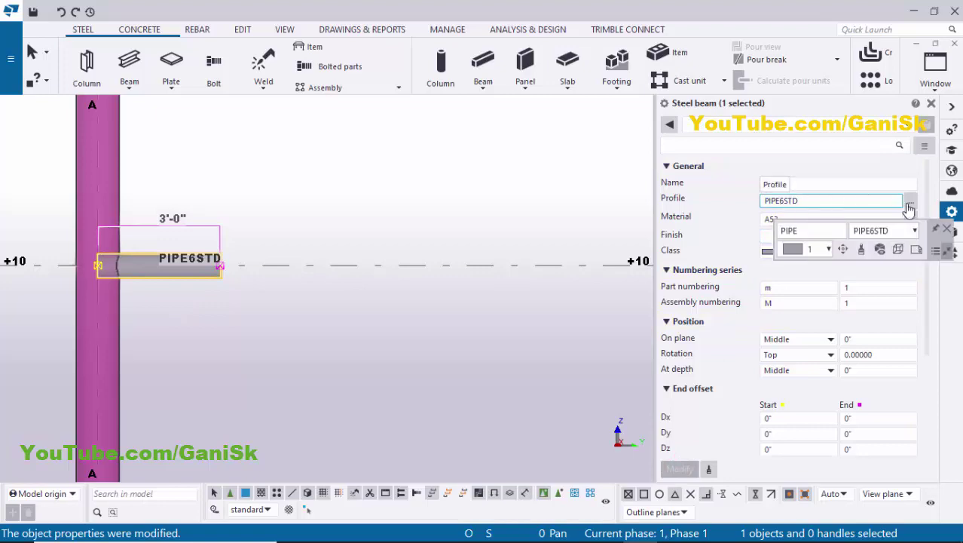
Pick PIPE8STD from the profile catalog, apply it to the beam, and close the properties.
left_click(910, 202)
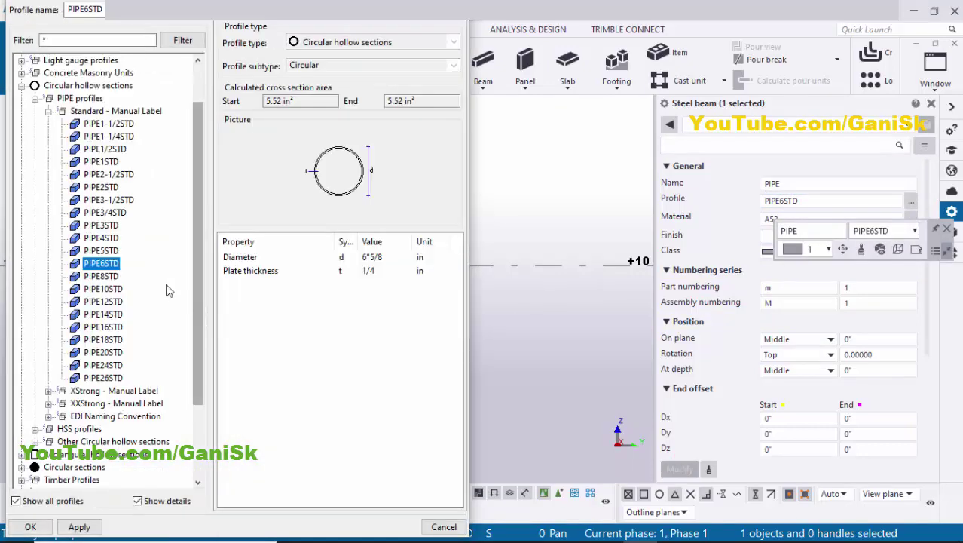
left_click(101, 276)
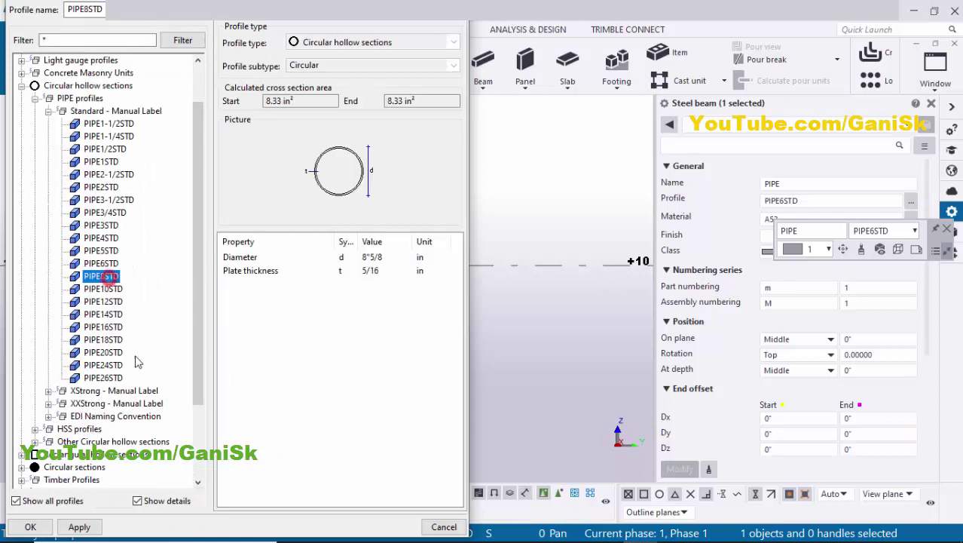
left_click(79, 527)
left_click(42, 530)
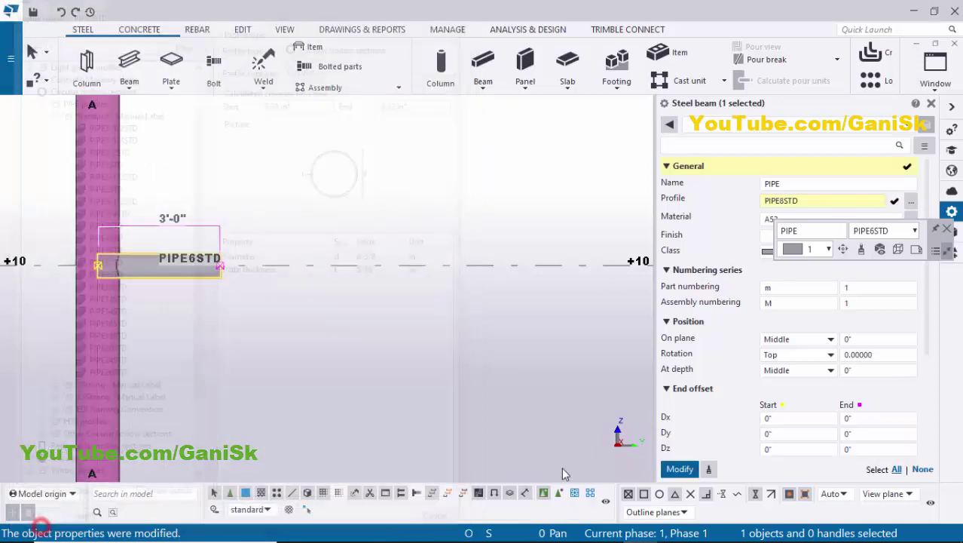
left_click(680, 469)
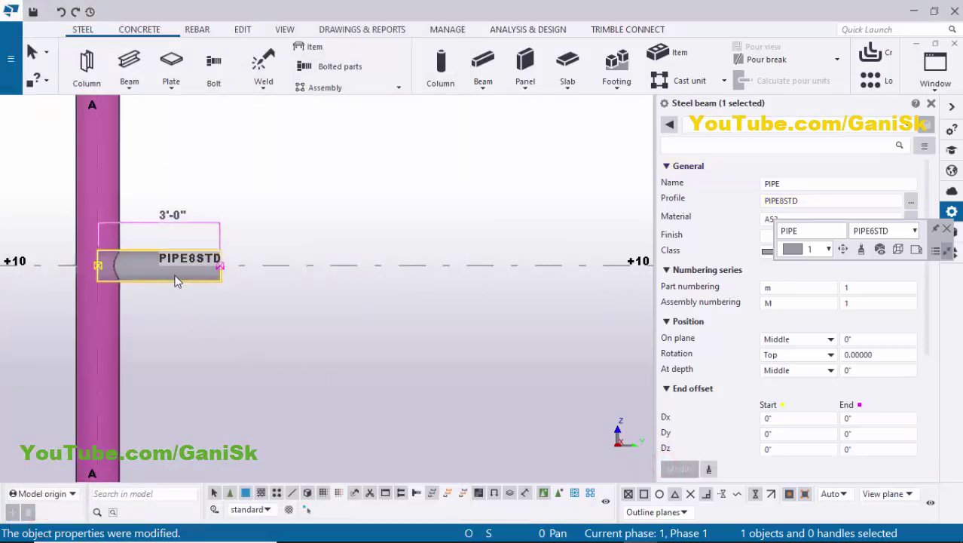
scroll(192, 263, "up", 1)
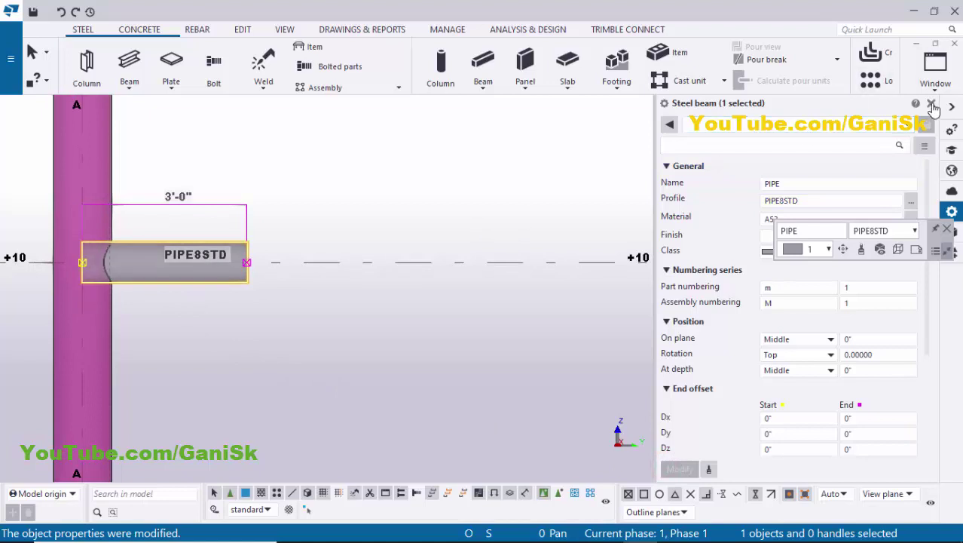
left_click(932, 103)
left_click(936, 72)
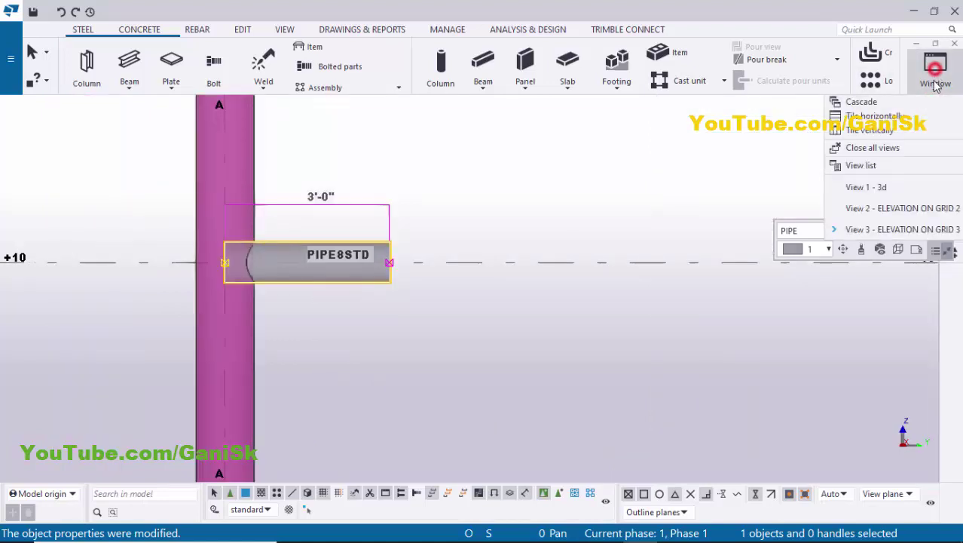
Switch back to the 3D view and redraw it to clear the selection.
left_click(896, 190)
scroll(316, 228, "up", 5)
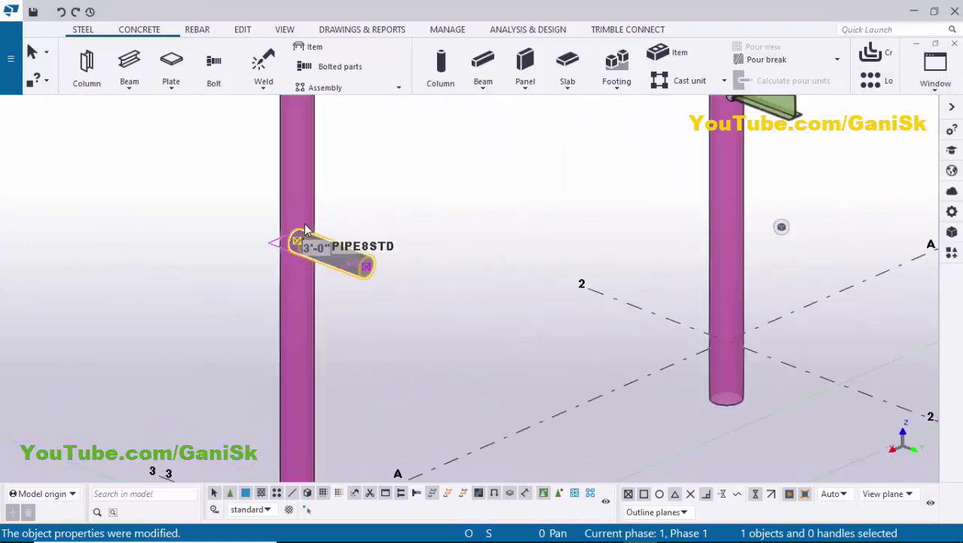
scroll(305, 229, "up", 4)
right_click(438, 117)
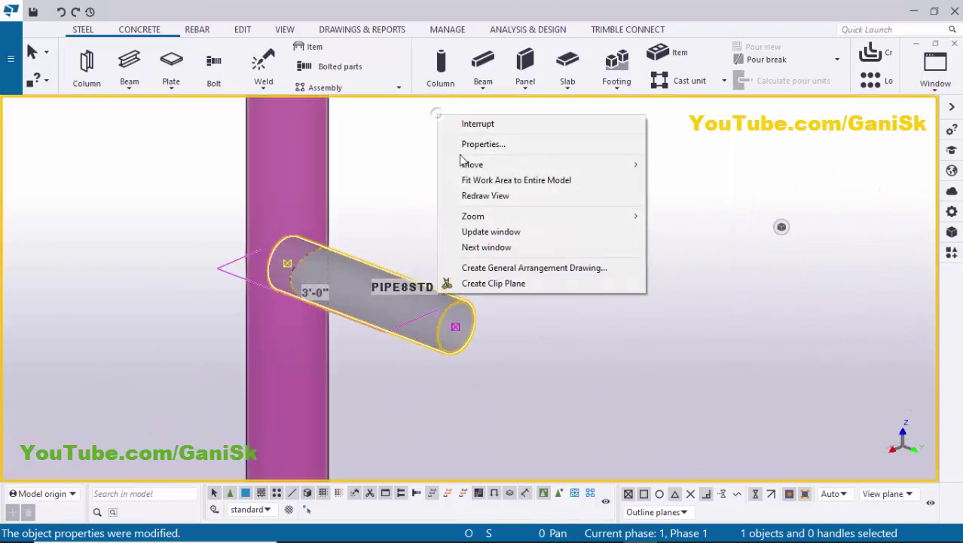
left_click(482, 194)
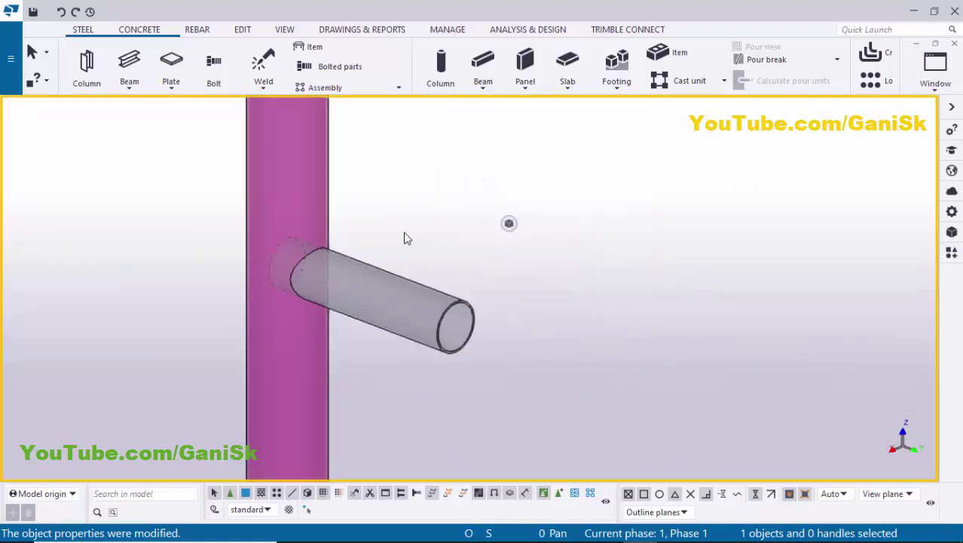
Add a Pipe Doubler Plate joining the column to the PIPE8STD branch, then redraw the view.
key("ctrl+f")
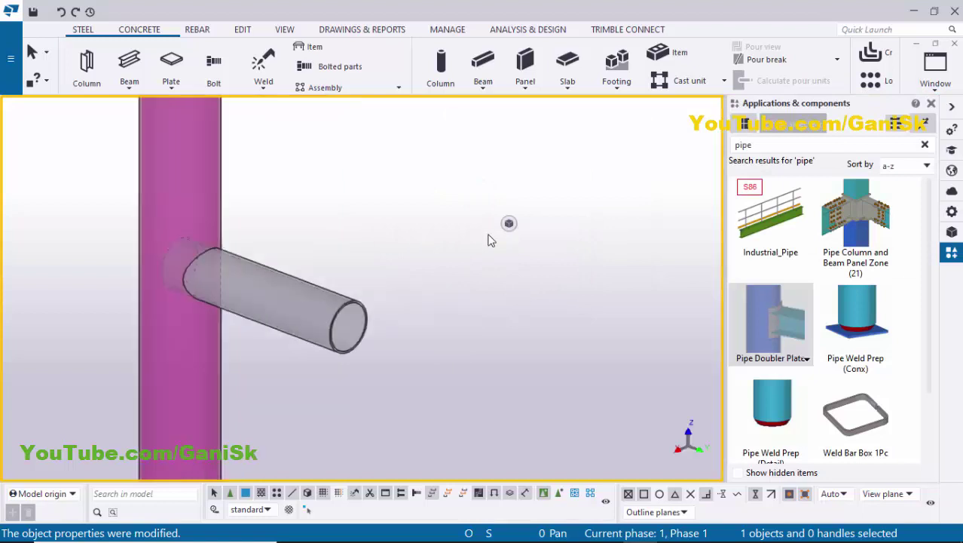
left_click(787, 325)
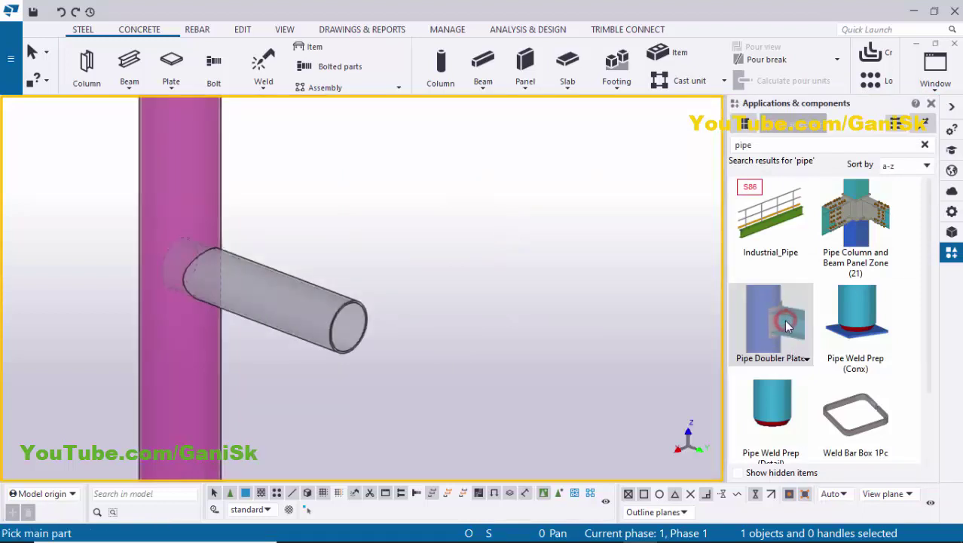
left_click(222, 194)
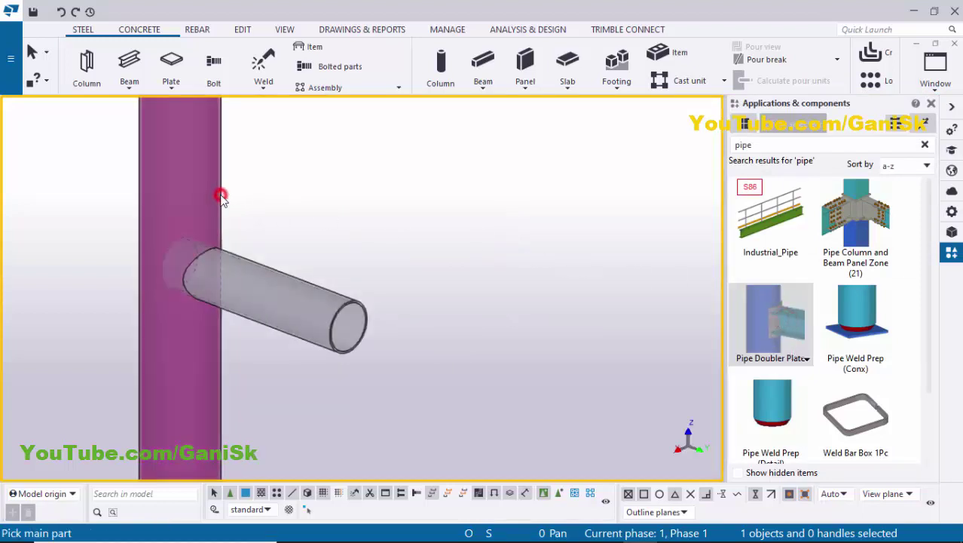
left_click(351, 302)
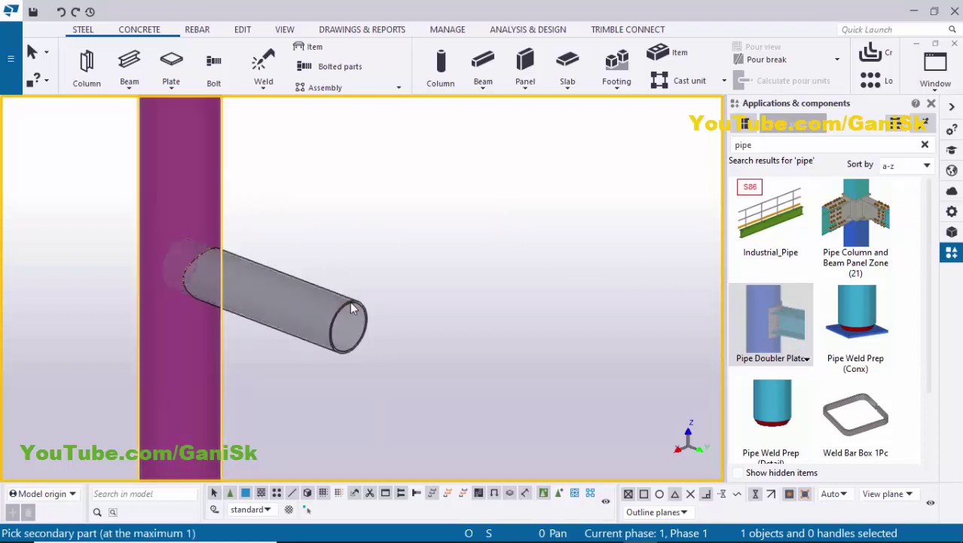
left_click(935, 106)
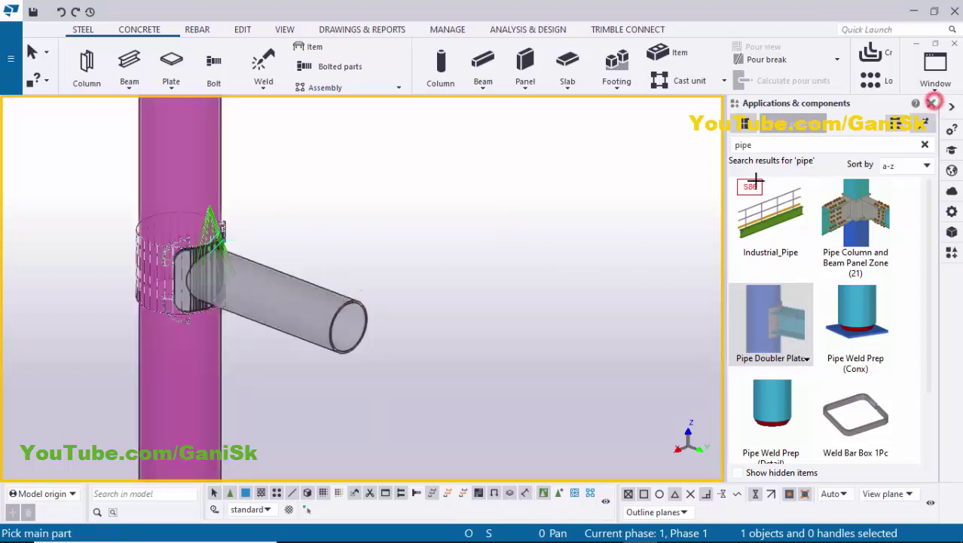
right_click(501, 188)
left_click(527, 200)
right_click(558, 172)
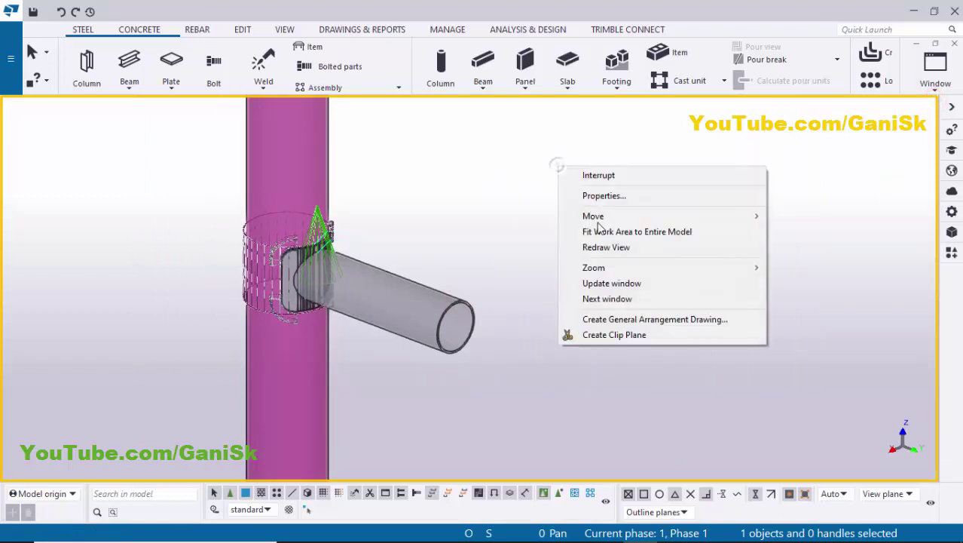
left_click(607, 249)
scroll(306, 272, "up", 5)
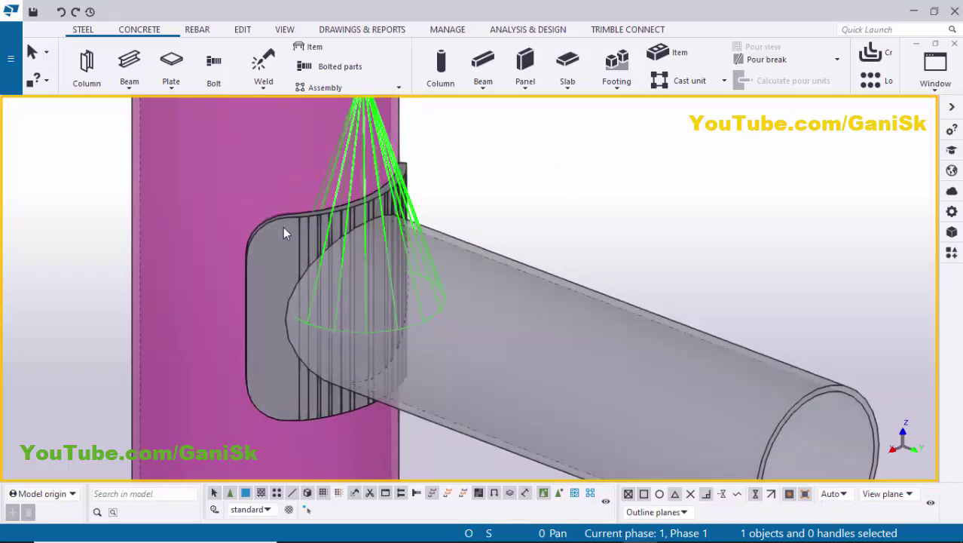
Change the Pipe Doubler Plate's shape from Rectangular to Circular.
double_click(309, 243)
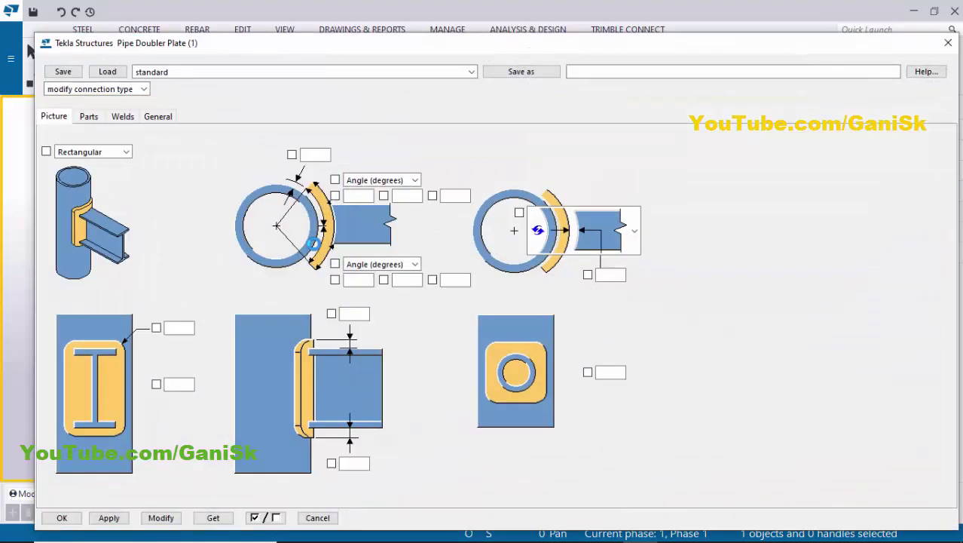
left_click(110, 152)
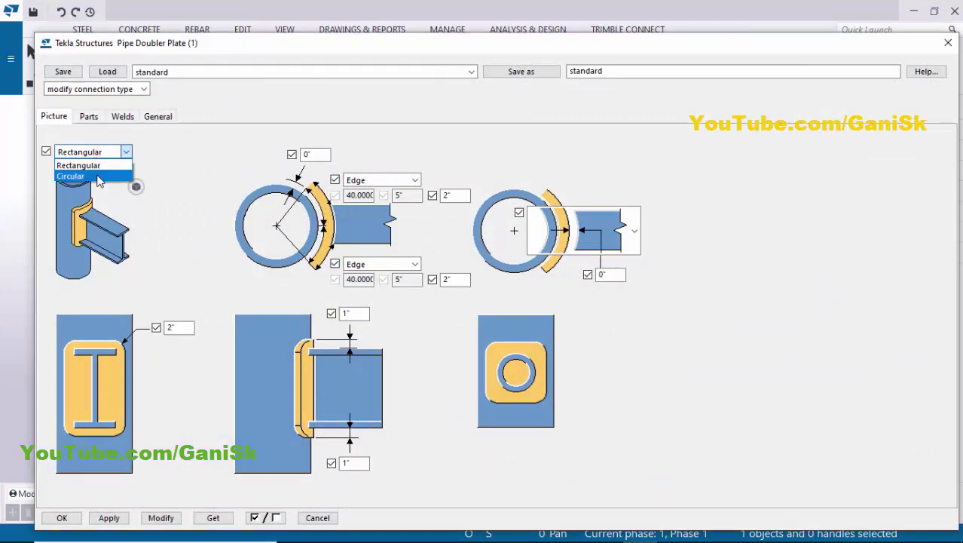
left_click(96, 162)
double_click(169, 383)
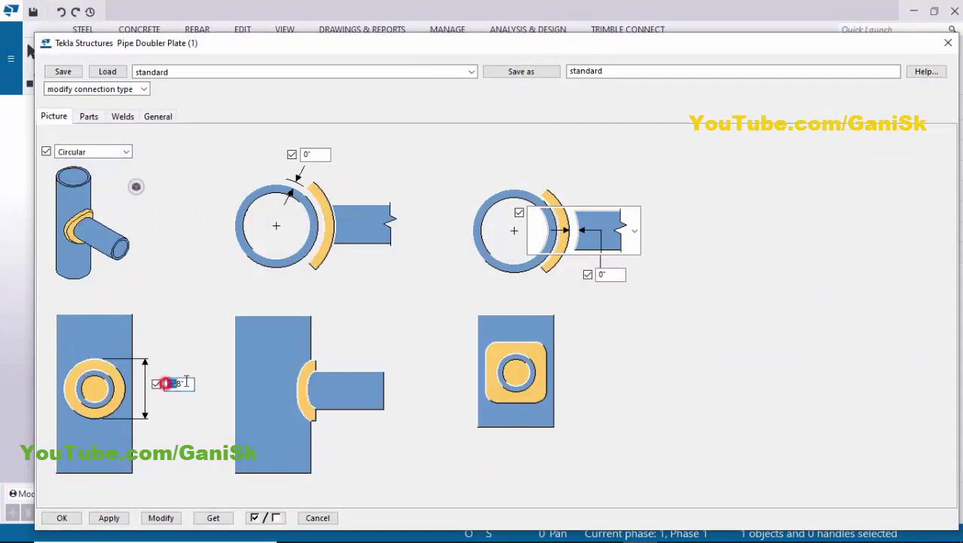
left_click_drag(411, 43, 717, 39)
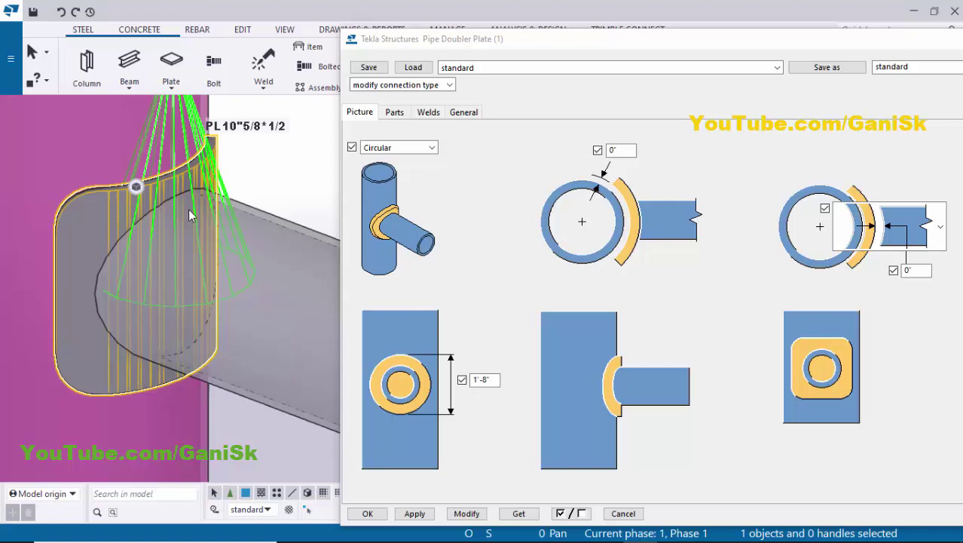
Try a 1'-0" plate diameter, dismiss the error report, and switch to 9".
double_click(495, 380)
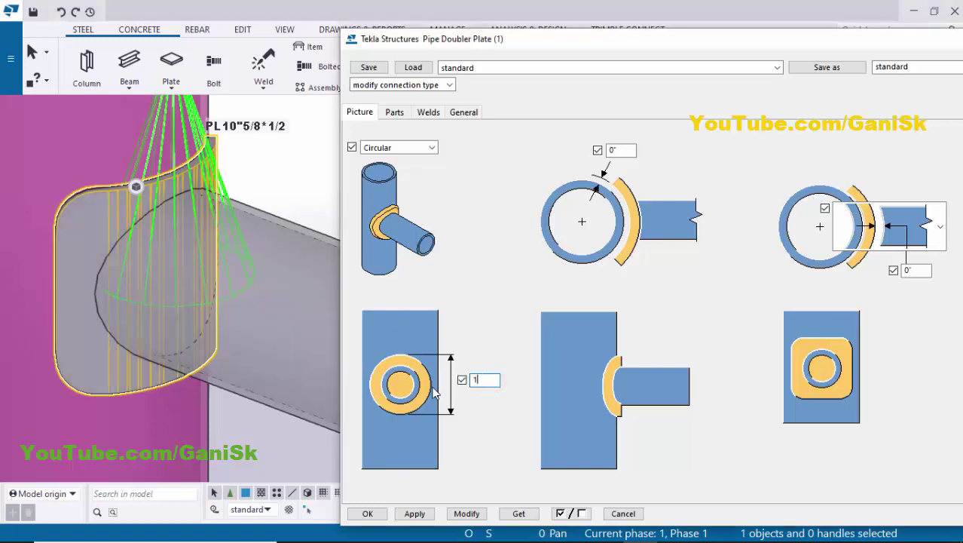
left_click(467, 512)
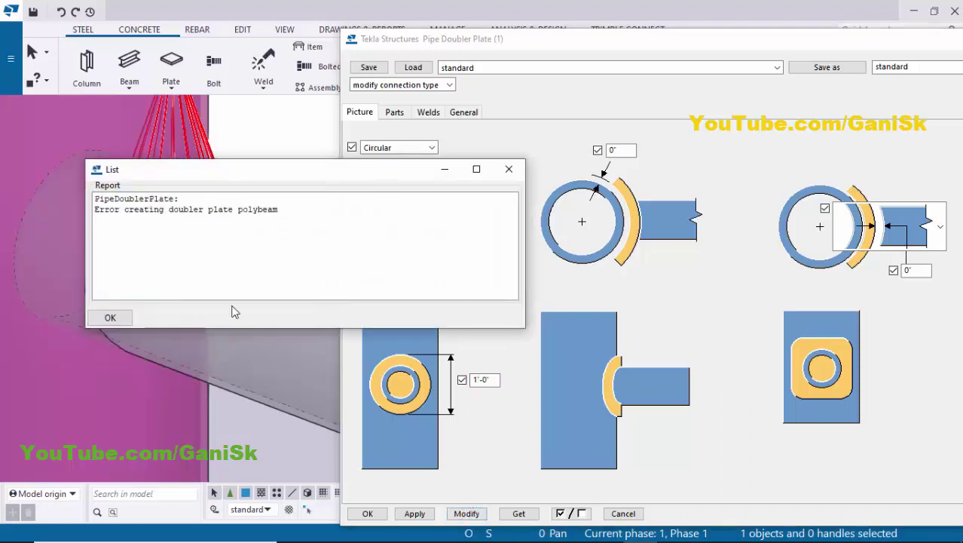
left_click(110, 317)
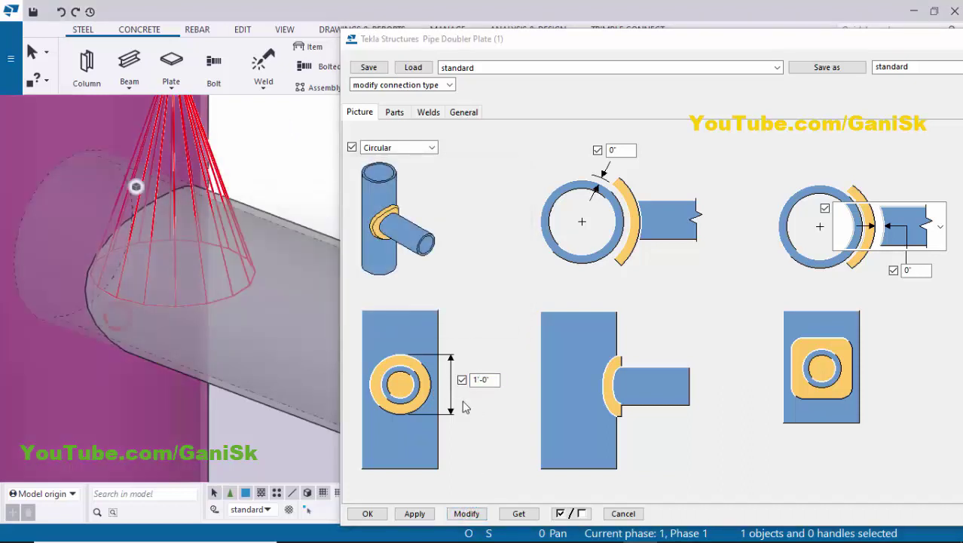
double_click(490, 381)
type("9")
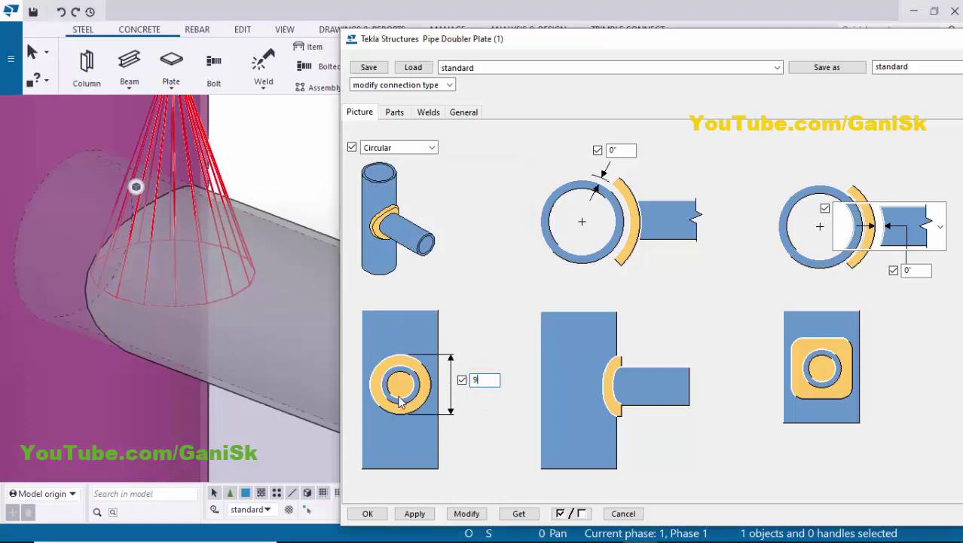
left_click(467, 513)
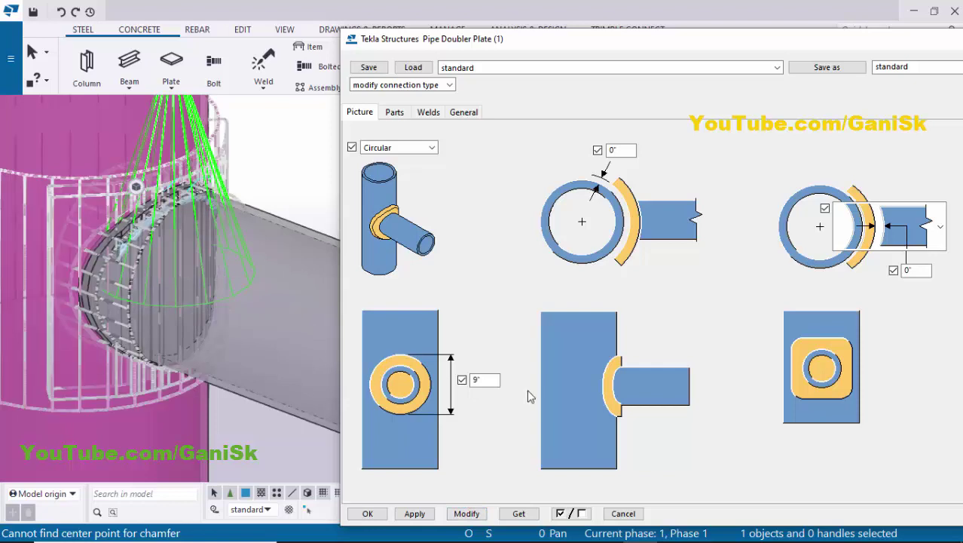
Set the plate diameter to 10", apply it to the connection, and close the dialog with OK.
double_click(492, 380)
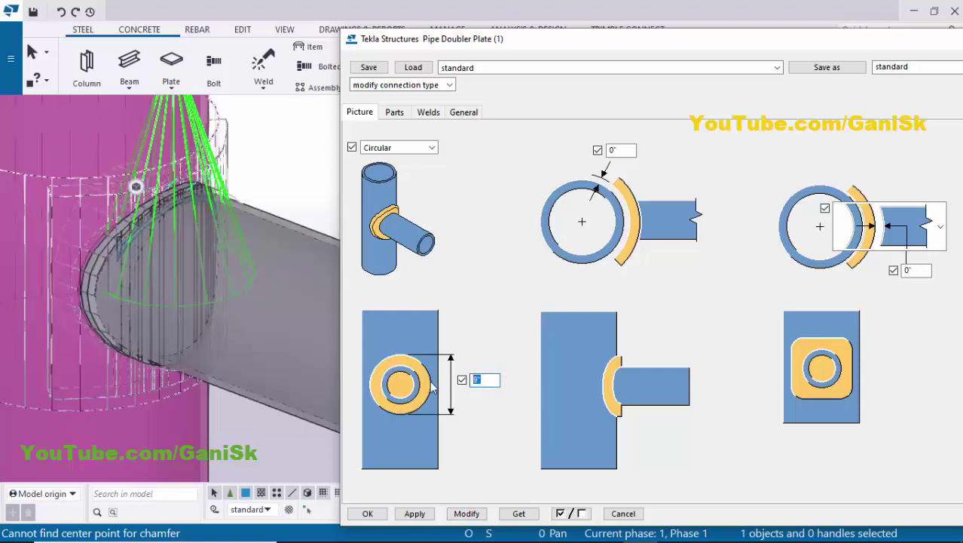
type("10")
left_click(465, 513)
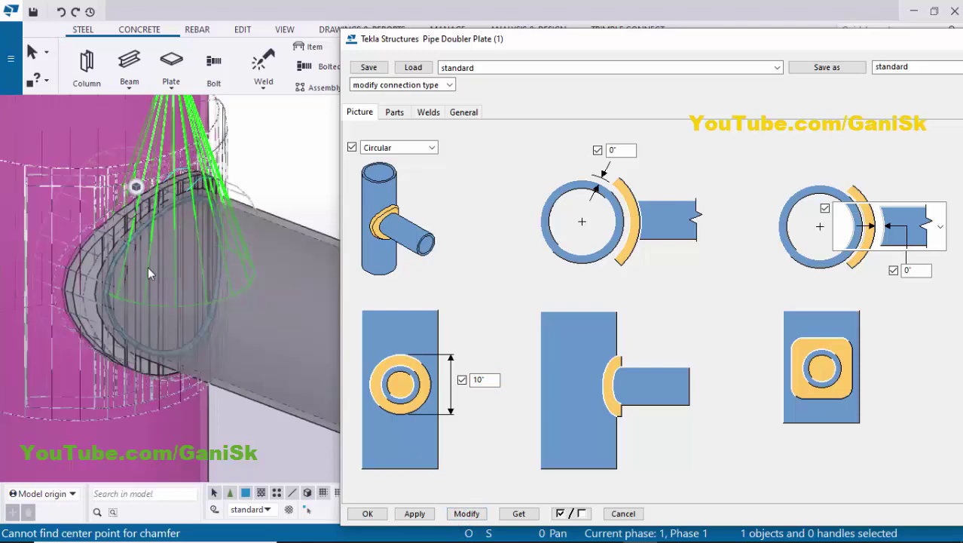
left_click(134, 283)
scroll(135, 282, "up", 5)
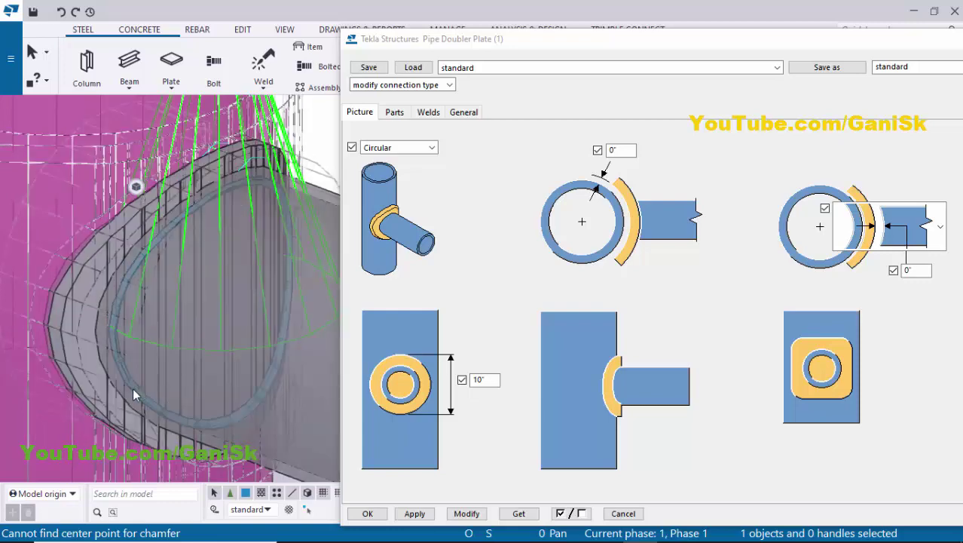
left_click(467, 513)
left_click(417, 513)
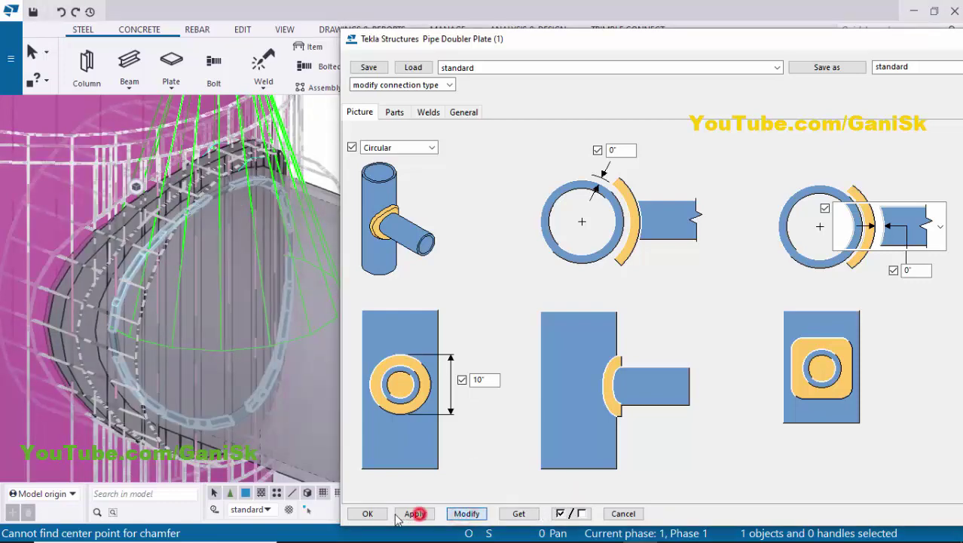
left_click(368, 513)
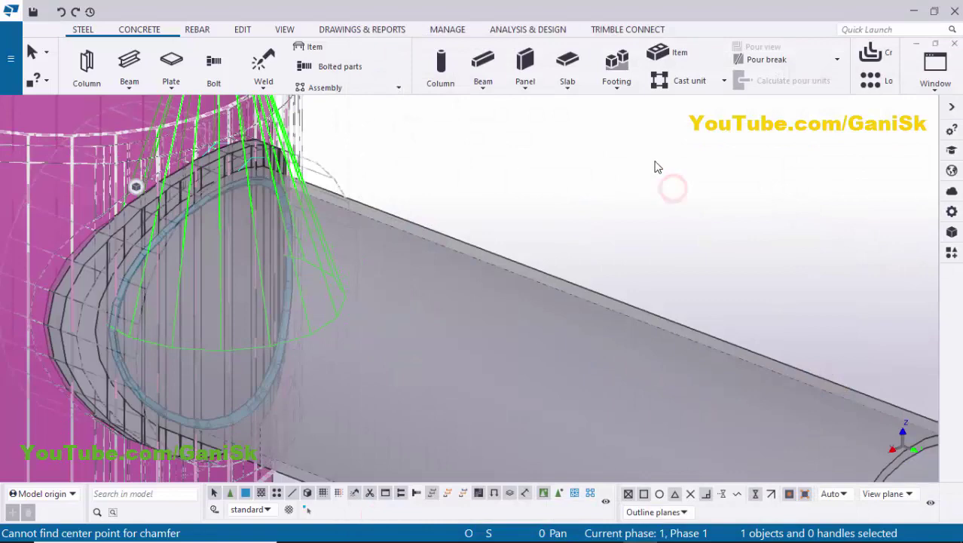
right_click(653, 161)
left_click(692, 242)
scroll(389, 269, "down", 5)
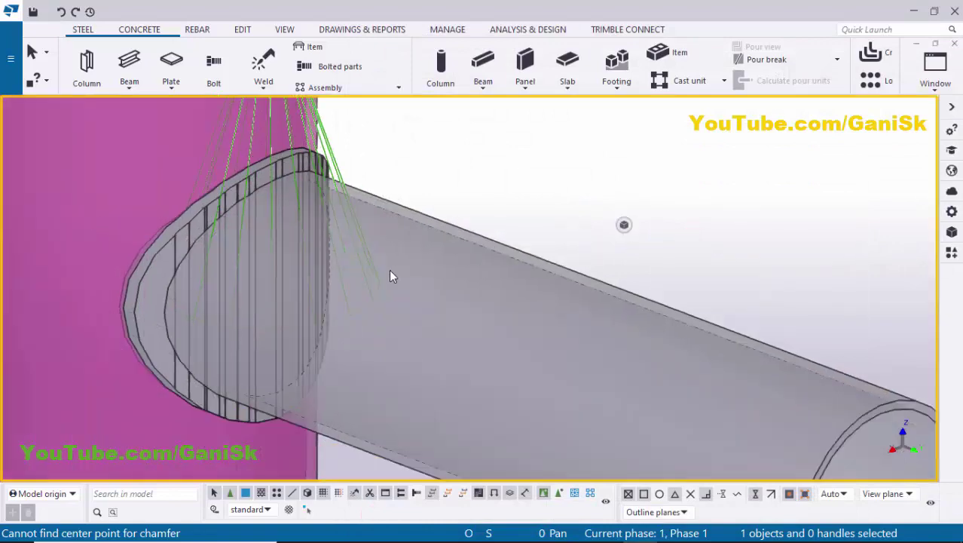
scroll(402, 280, "up", 2)
middle_click_drag(402, 279, 311, 224)
scroll(312, 224, "down", 5)
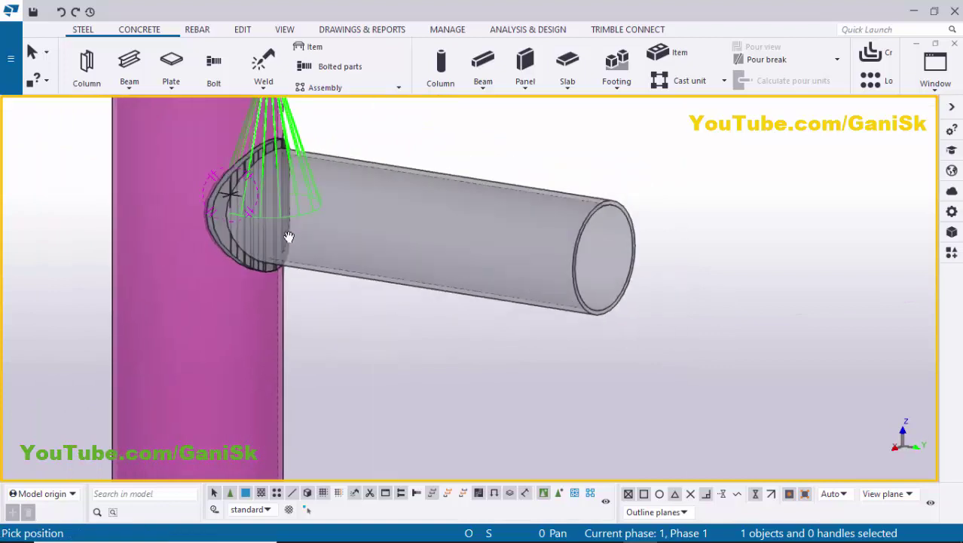
scroll(242, 240, "up", 4)
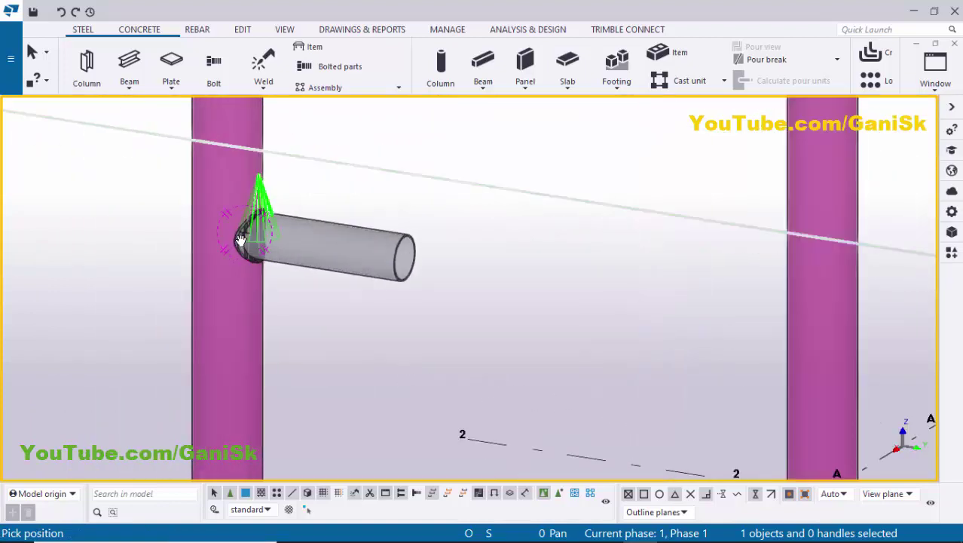
middle_click_drag(180, 247, 254, 262, "ctrl")
middle_click_drag(310, 282, 444, 327, "ctrl")
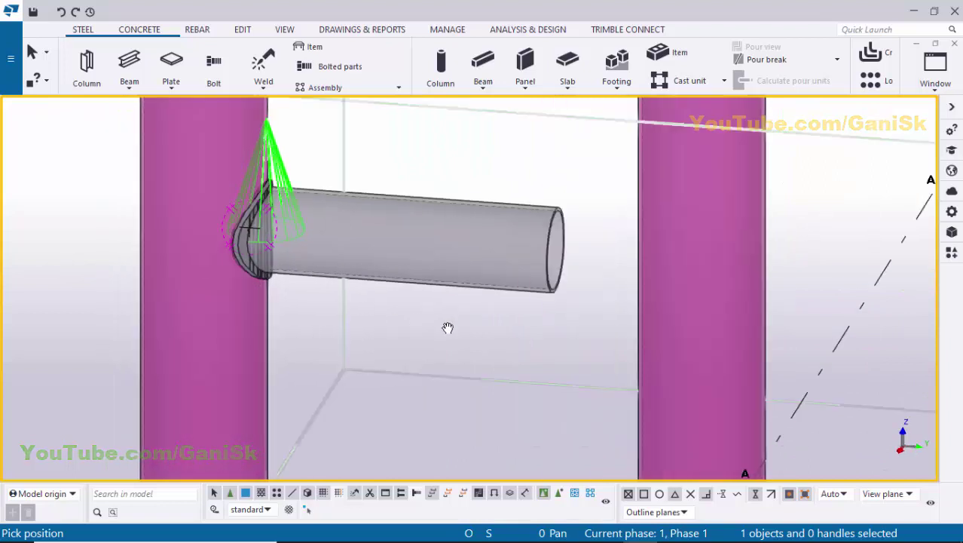